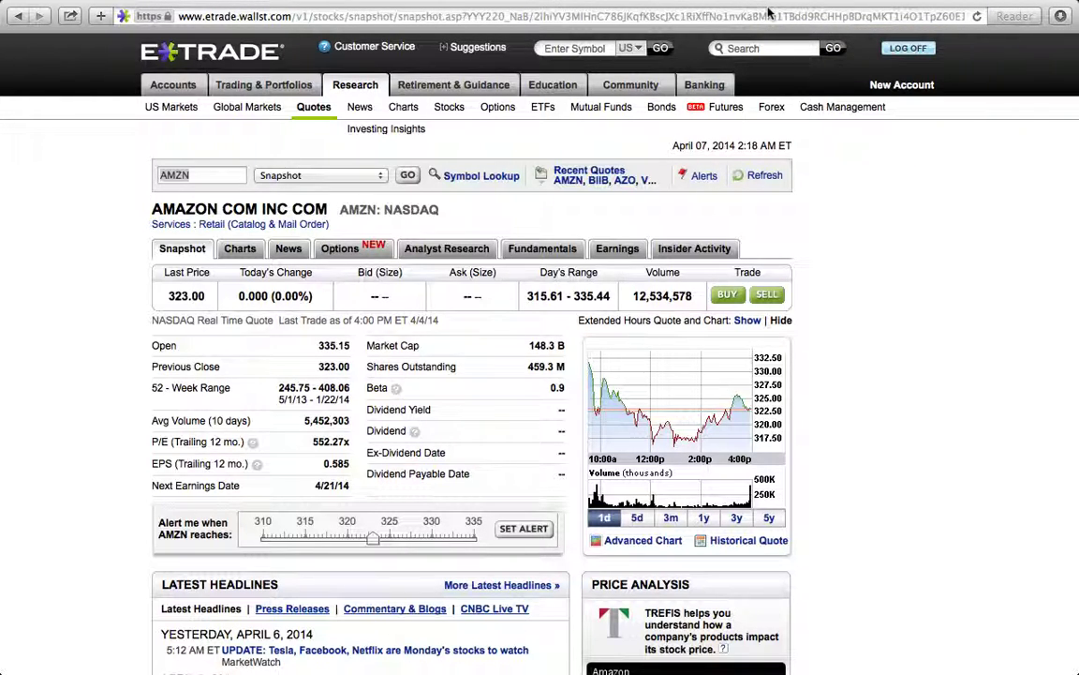
Open the price charts page for Amazon stock (AMZN)
{"action": "left_click", "coordinate": [579, 47]}
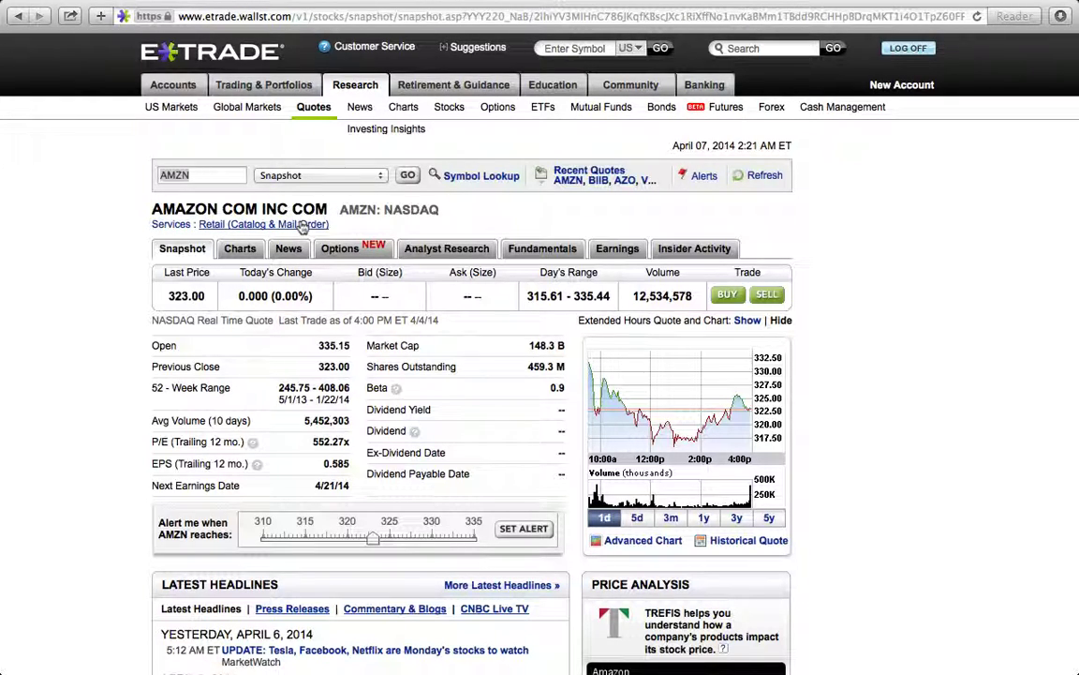
{"action": "left_click", "coordinate": [239, 250]}
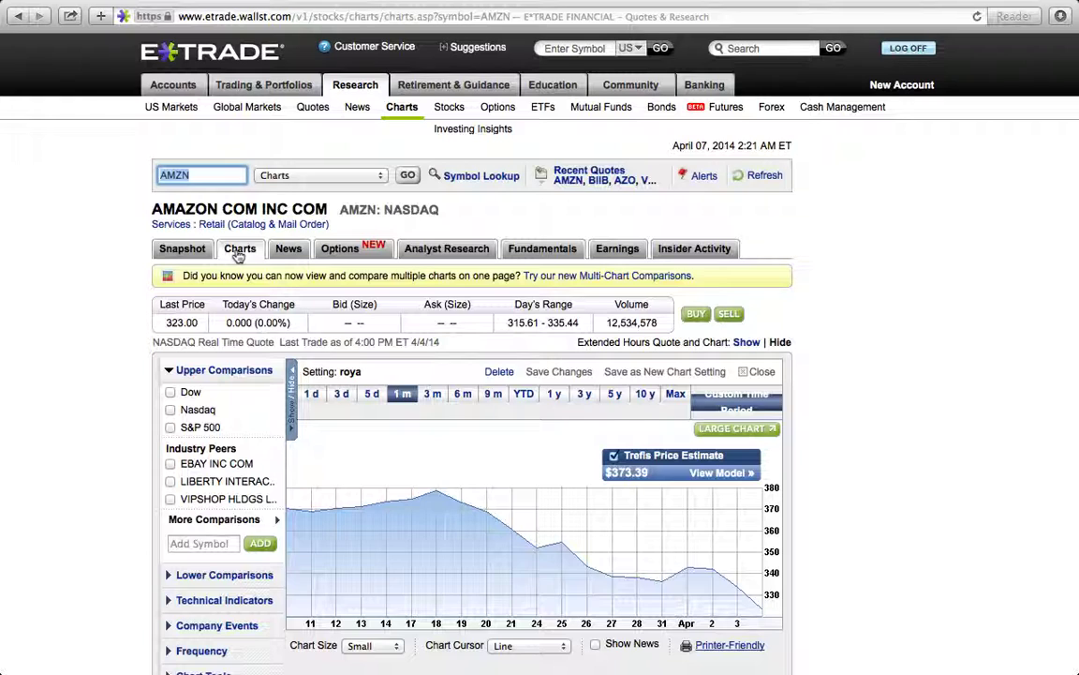
{"action": "left_click", "coordinate": [876, 288]}
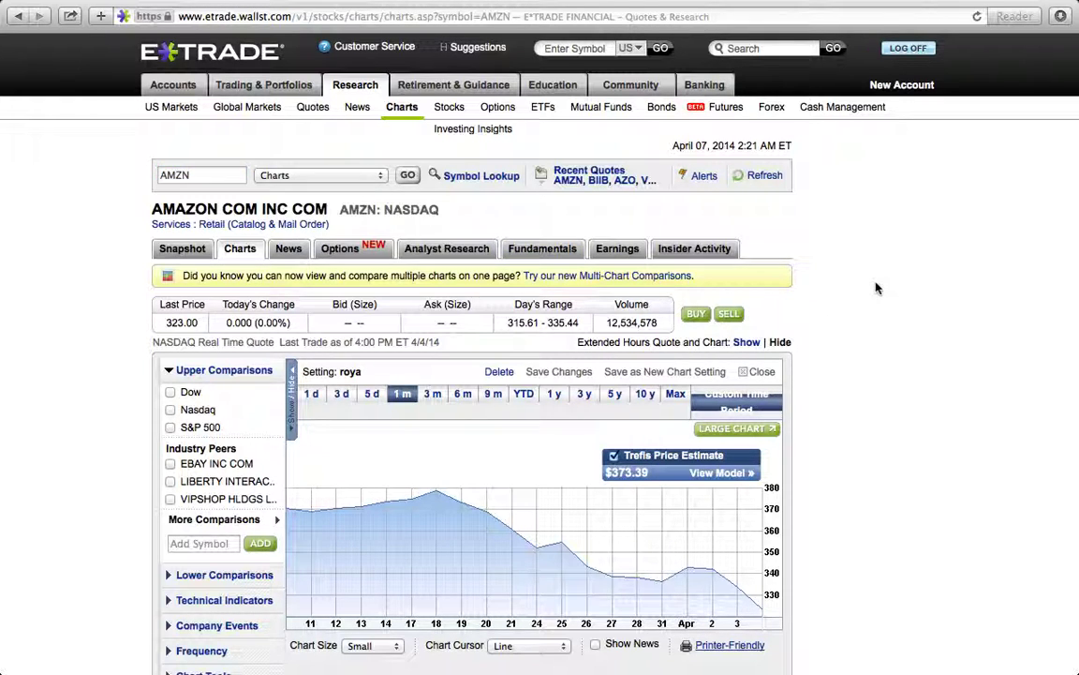
{"action": "scroll", "coordinate": [876, 288], "scroll_direction": "down", "scroll_amount": 3}
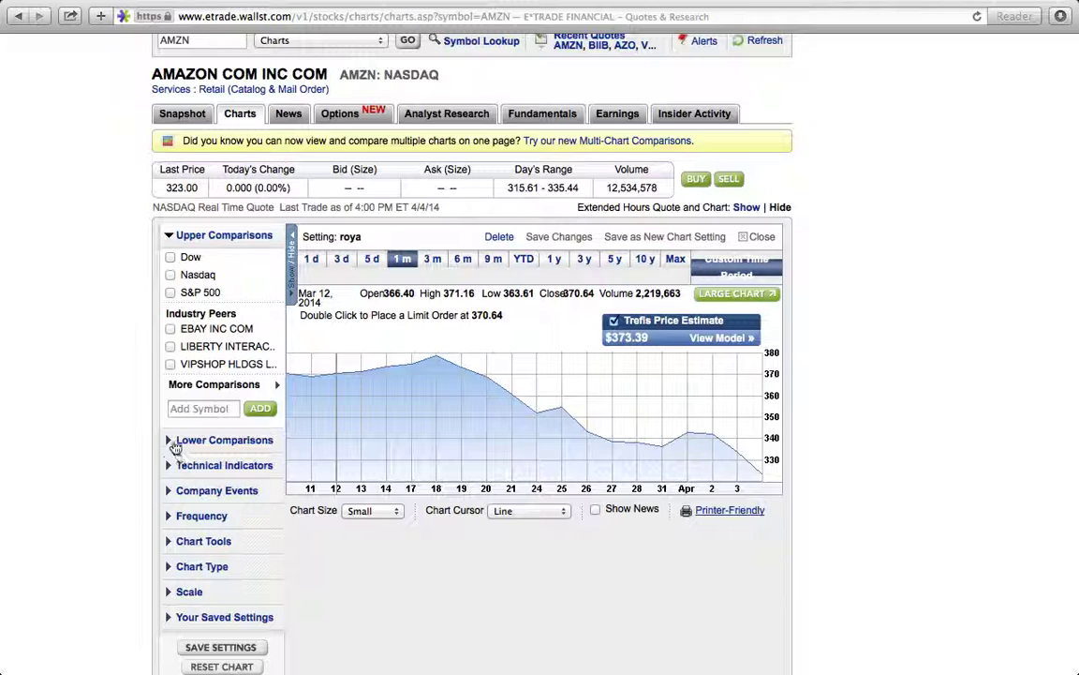
Expand the lower comparisons and technical indicators, and add Momentum Bars and Simple Moving Avg as upper indicators
{"action": "left_click", "coordinate": [175, 442]}
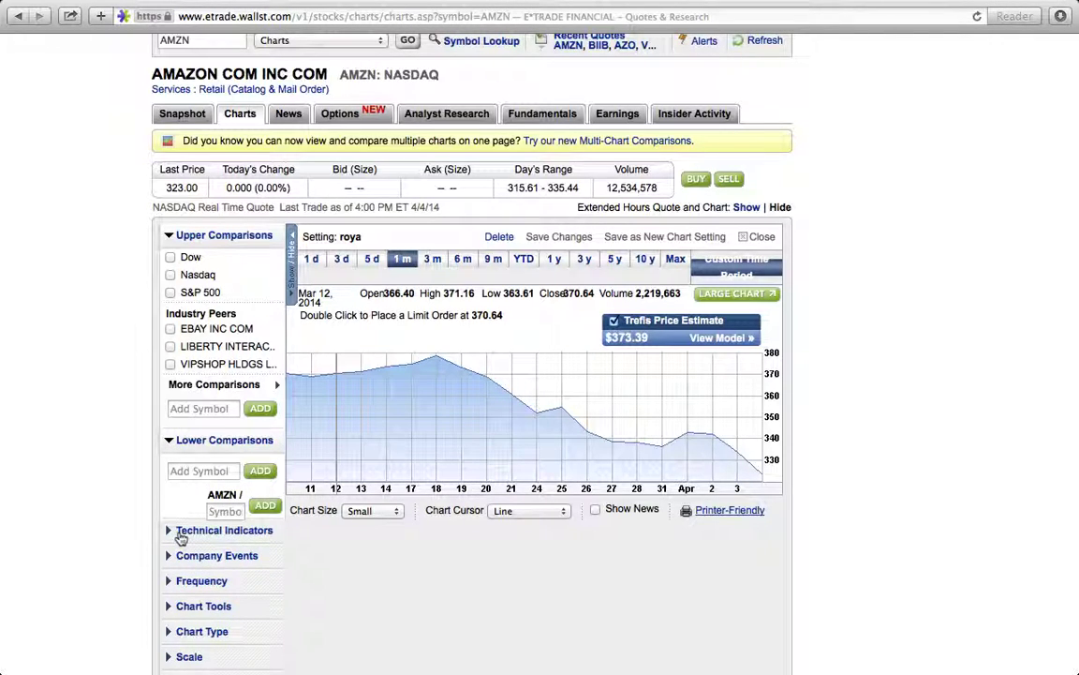
{"action": "left_click", "coordinate": [181, 534]}
{"action": "scroll", "coordinate": [114, 498], "scroll_direction": "down", "scroll_amount": 2}
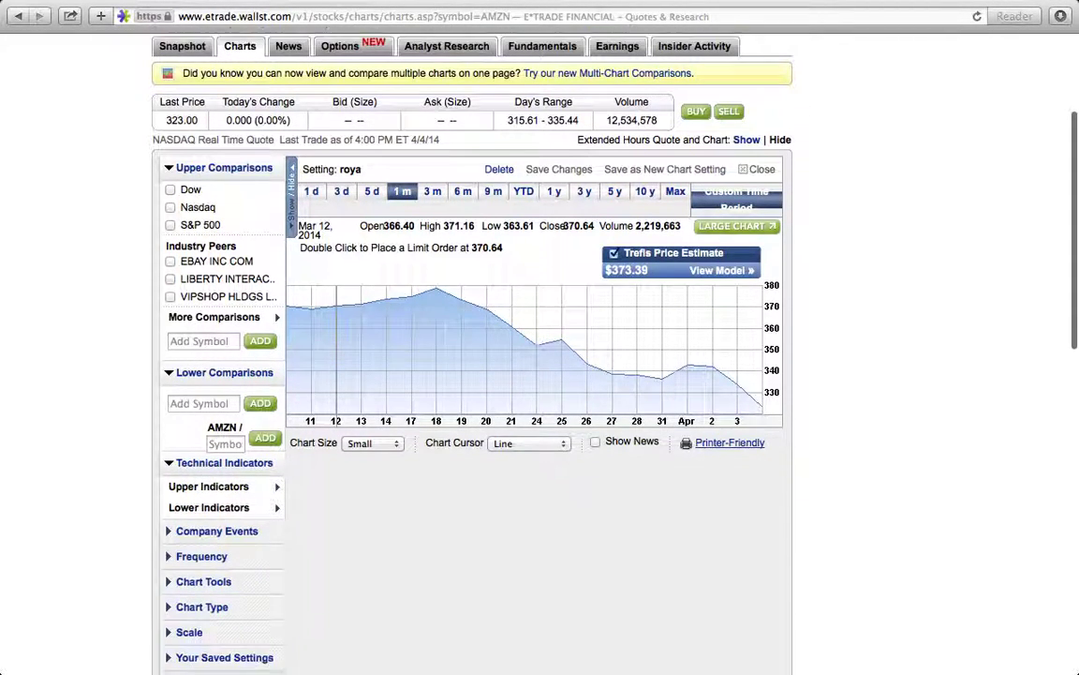
{"action": "scroll", "coordinate": [140, 499], "scroll_direction": "down", "scroll_amount": 2}
{"action": "mouse_move", "coordinate": [270, 421]}
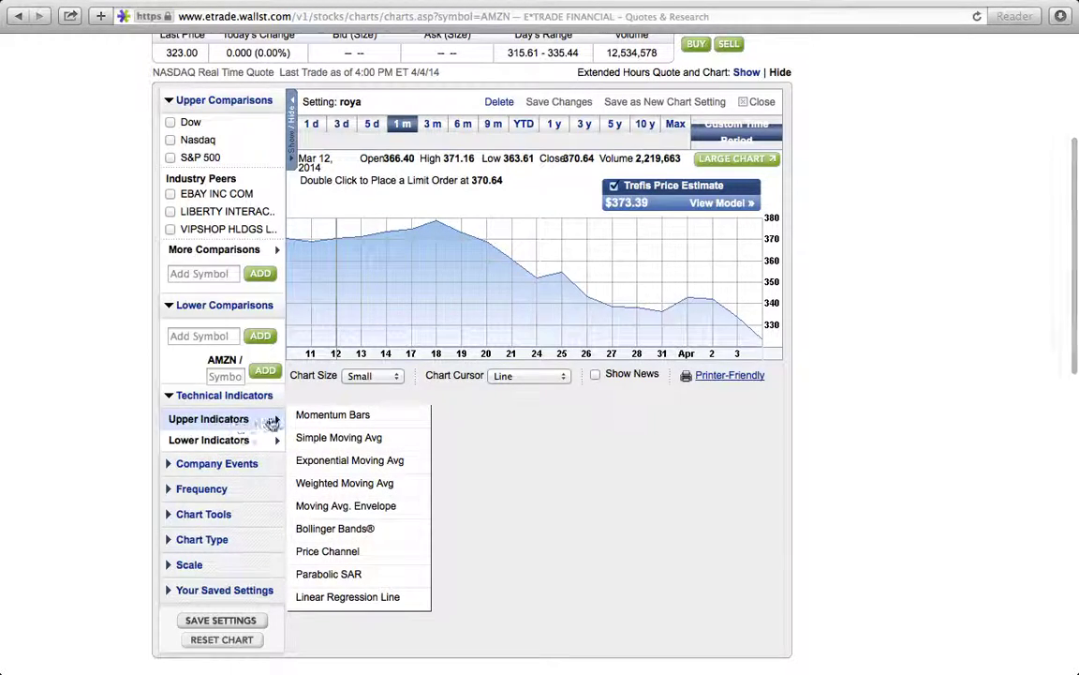
{"action": "left_click", "coordinate": [313, 416]}
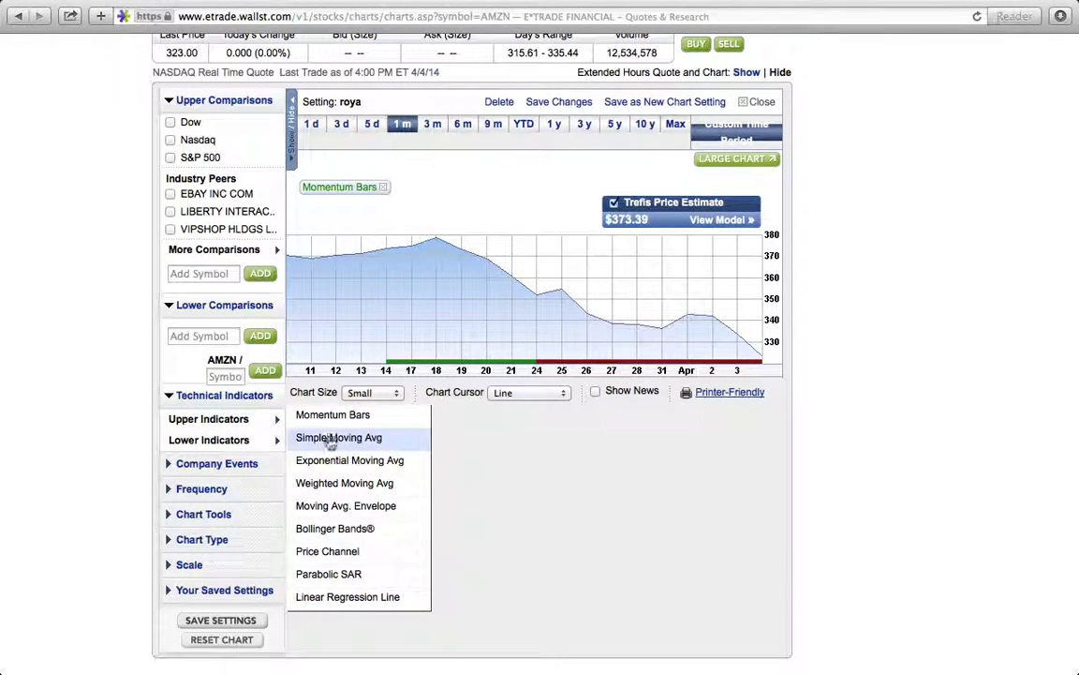
{"action": "left_click", "coordinate": [331, 446]}
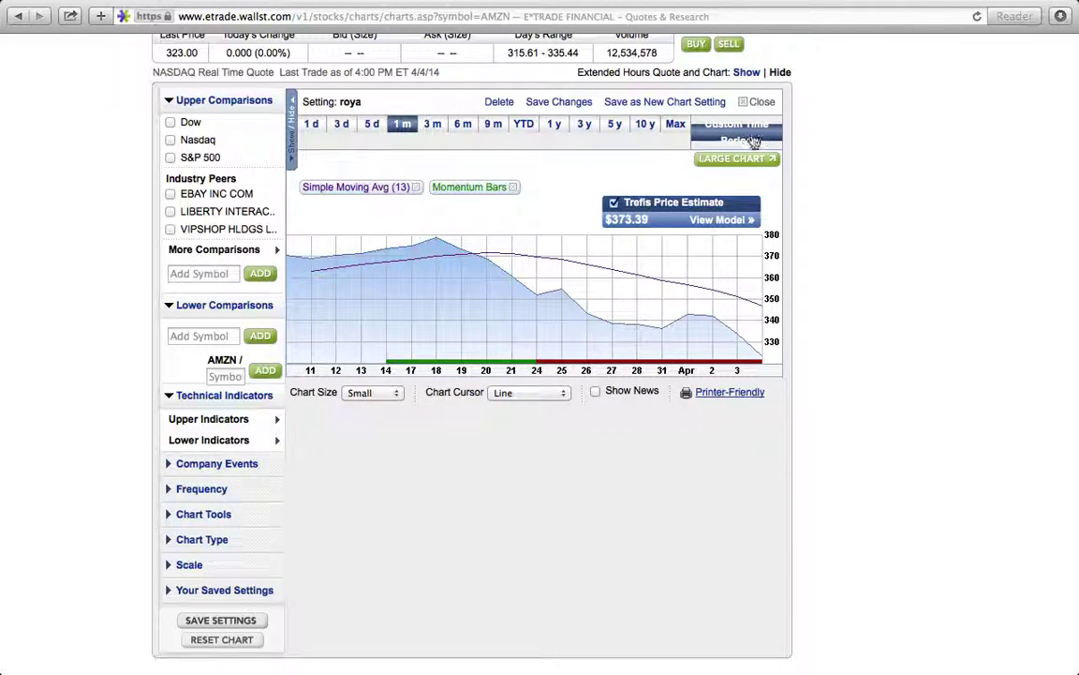
Show the custom time period controls and add MACD as a lower indicator beneath the price chart
{"action": "left_click", "coordinate": [751, 136]}
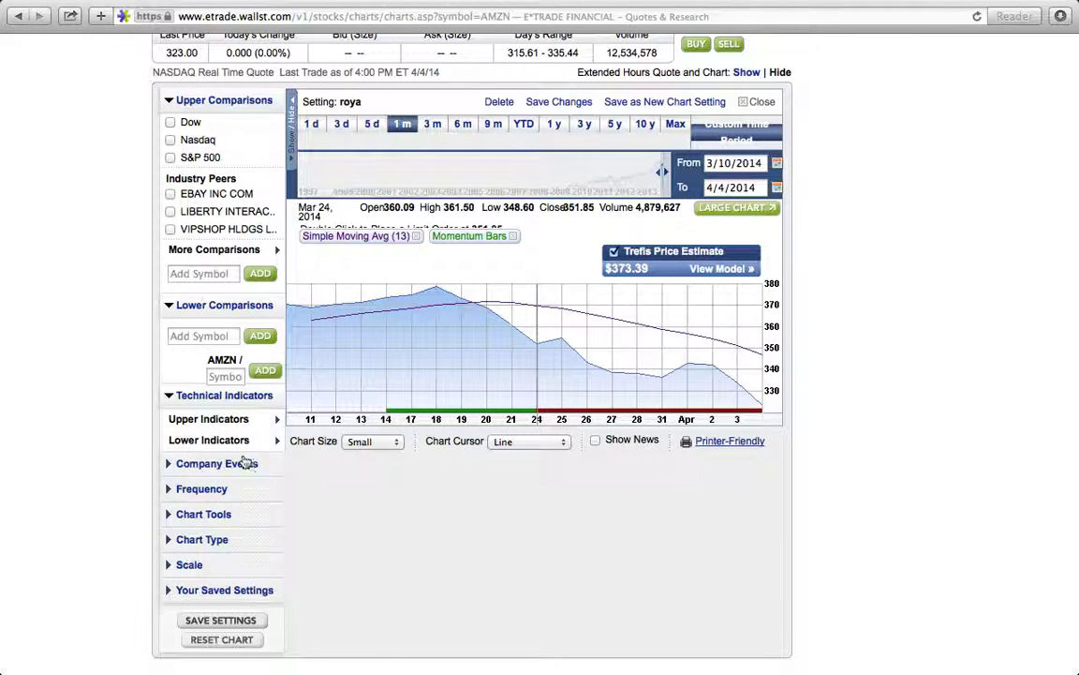
{"action": "mouse_move", "coordinate": [236, 448]}
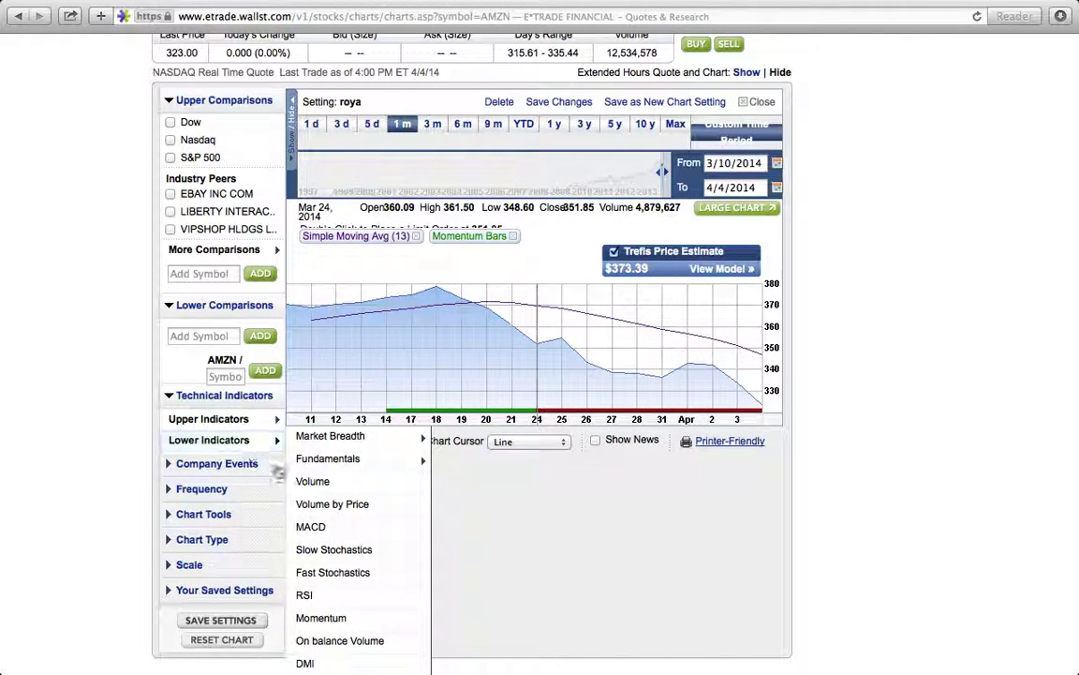
{"action": "left_click", "coordinate": [322, 530]}
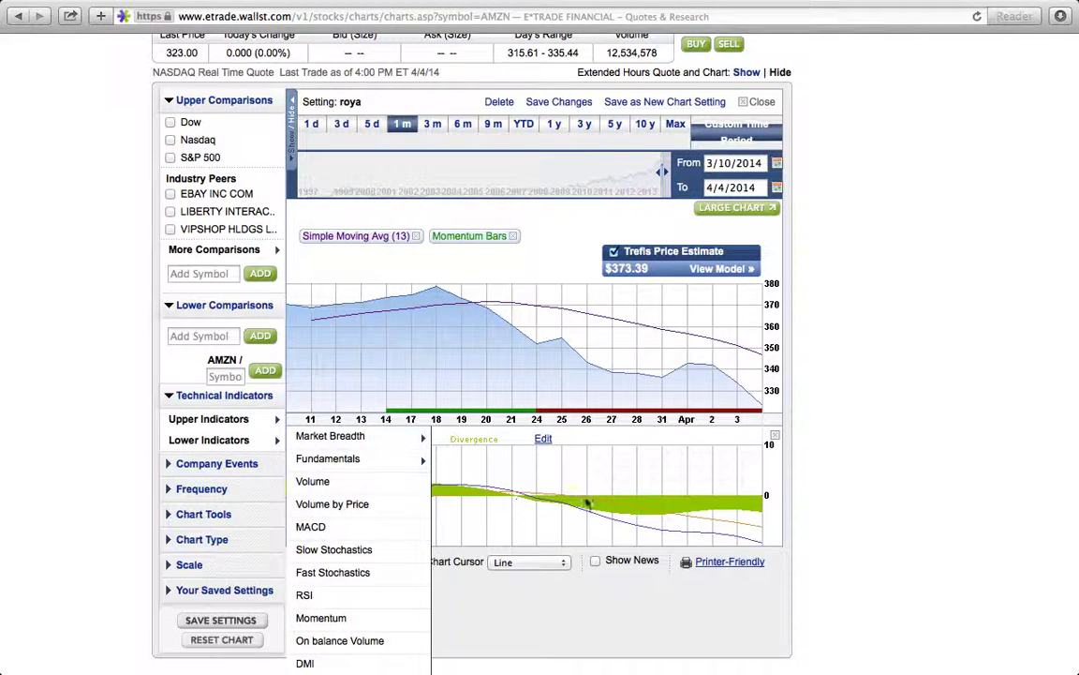
Change the chart type to the plain Candlestick style
{"action": "scroll", "coordinate": [916, 473], "scroll_direction": "down", "scroll_amount": 3}
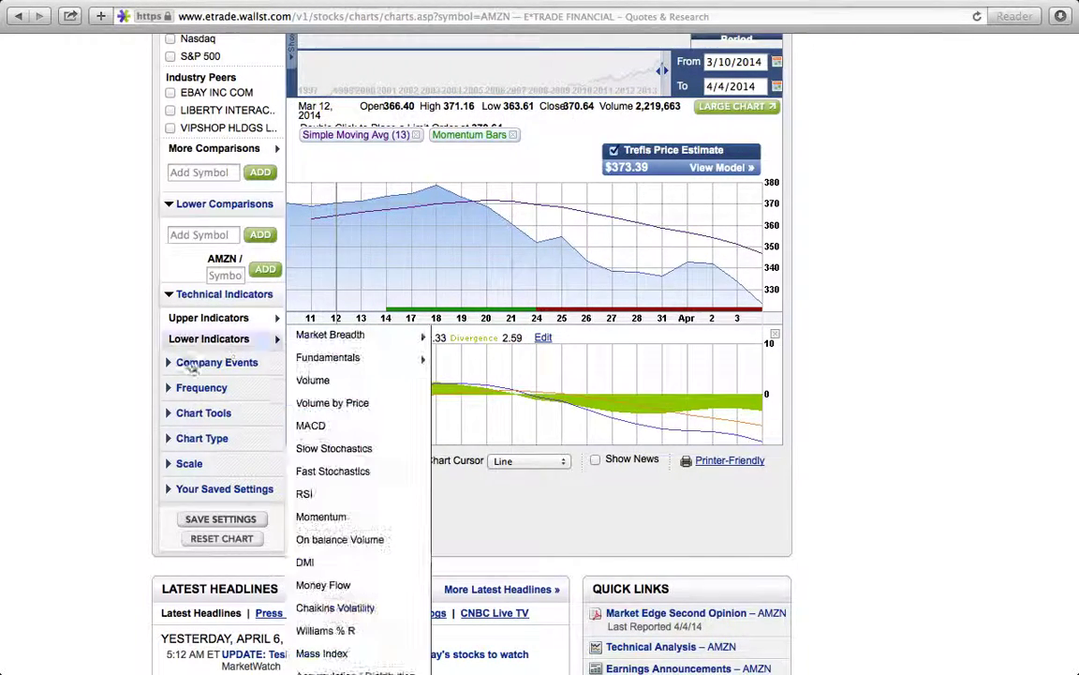
{"action": "left_click", "coordinate": [169, 438]}
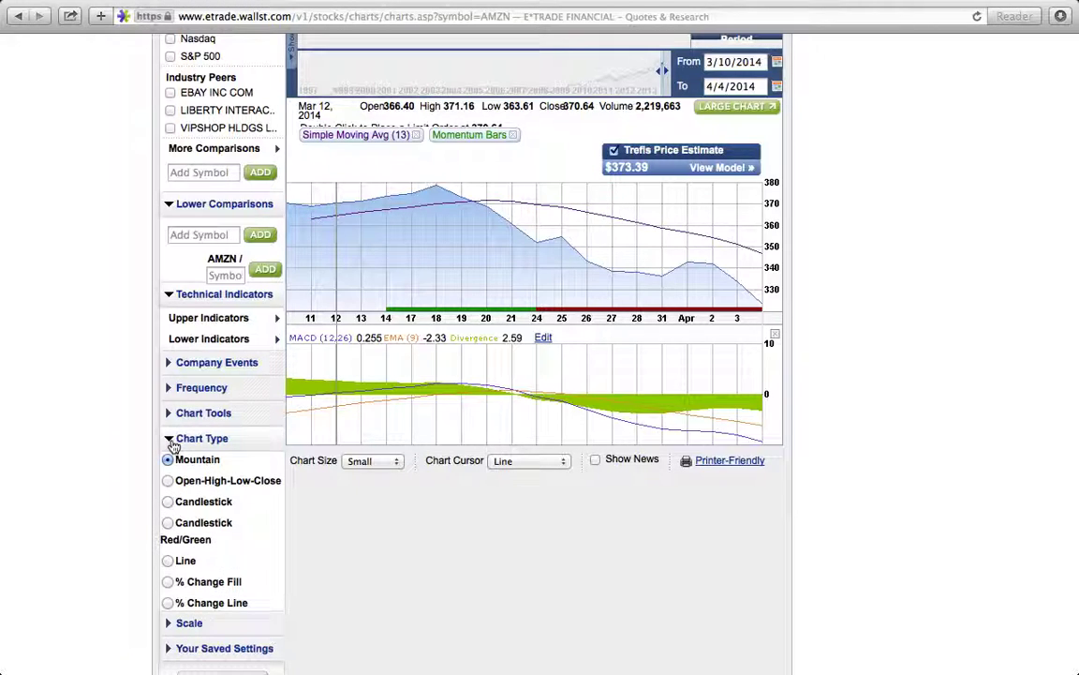
{"action": "left_click", "coordinate": [170, 503]}
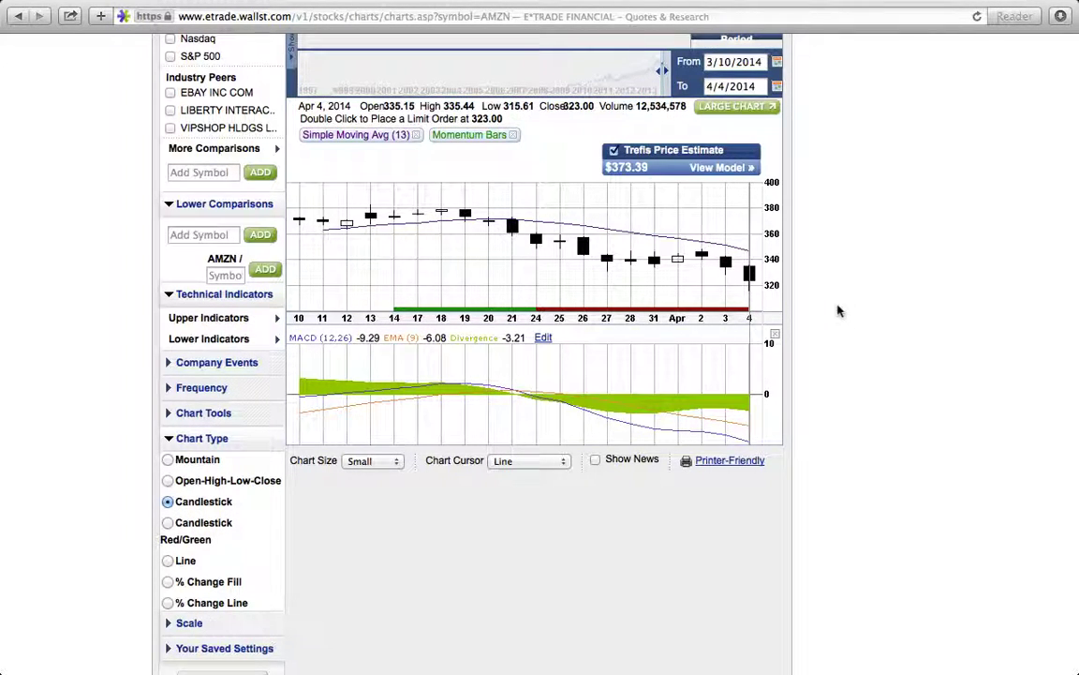
Expand the company events options and turn on Dividends for the chart
{"action": "scroll", "coordinate": [296, 302], "scroll_direction": "up", "scroll_amount": 3}
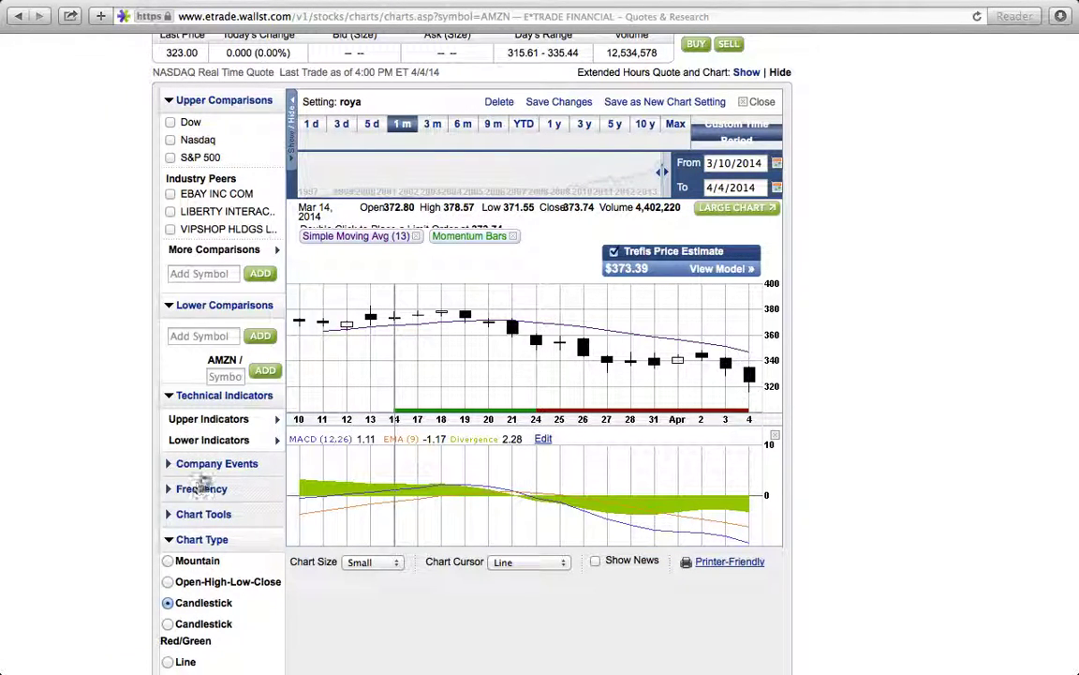
{"action": "left_click", "coordinate": [203, 464]}
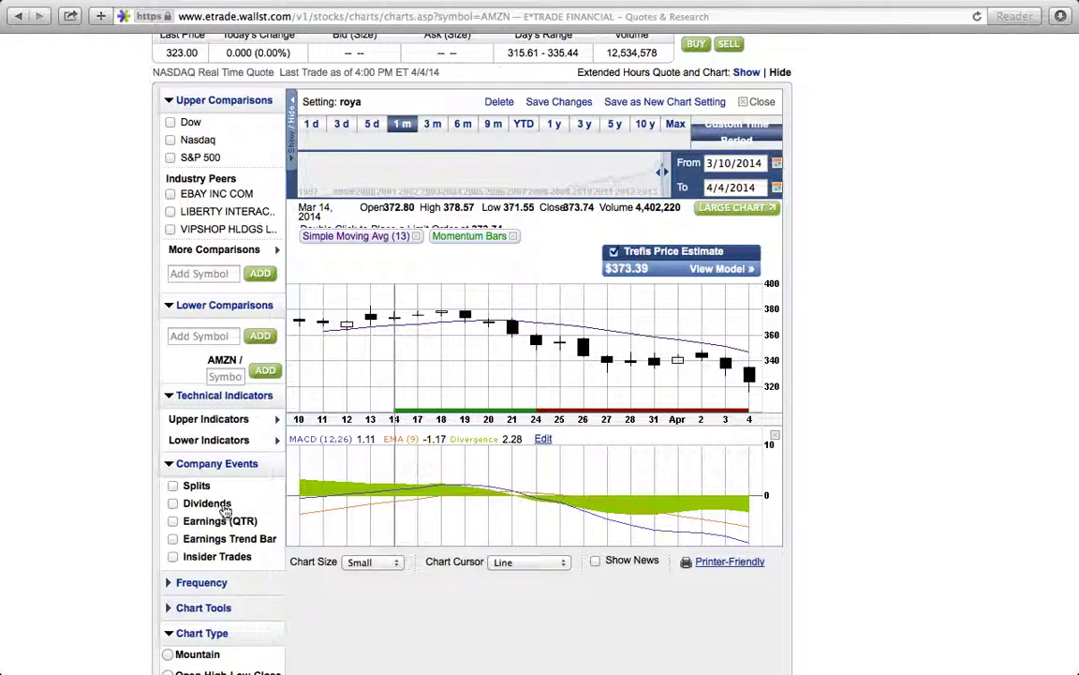
{"action": "left_click", "coordinate": [226, 503]}
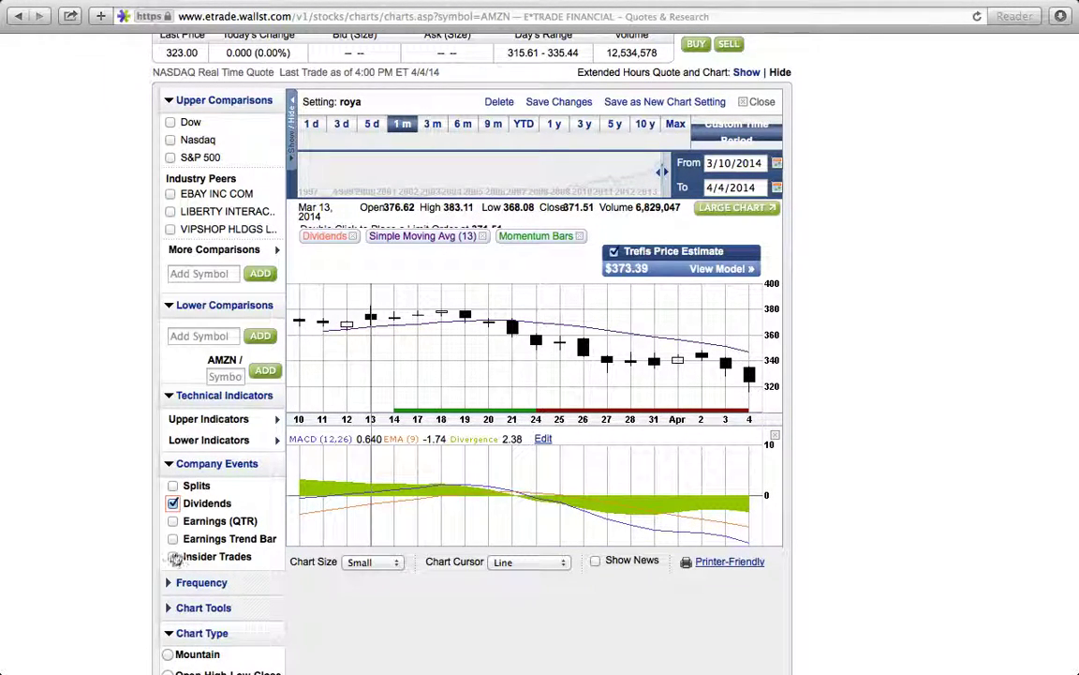
Reveal the chart tools and frequency options, switch the chart frequency to Weekly and return it to Daily
{"action": "scroll", "coordinate": [164, 506], "scroll_direction": "down", "scroll_amount": 1}
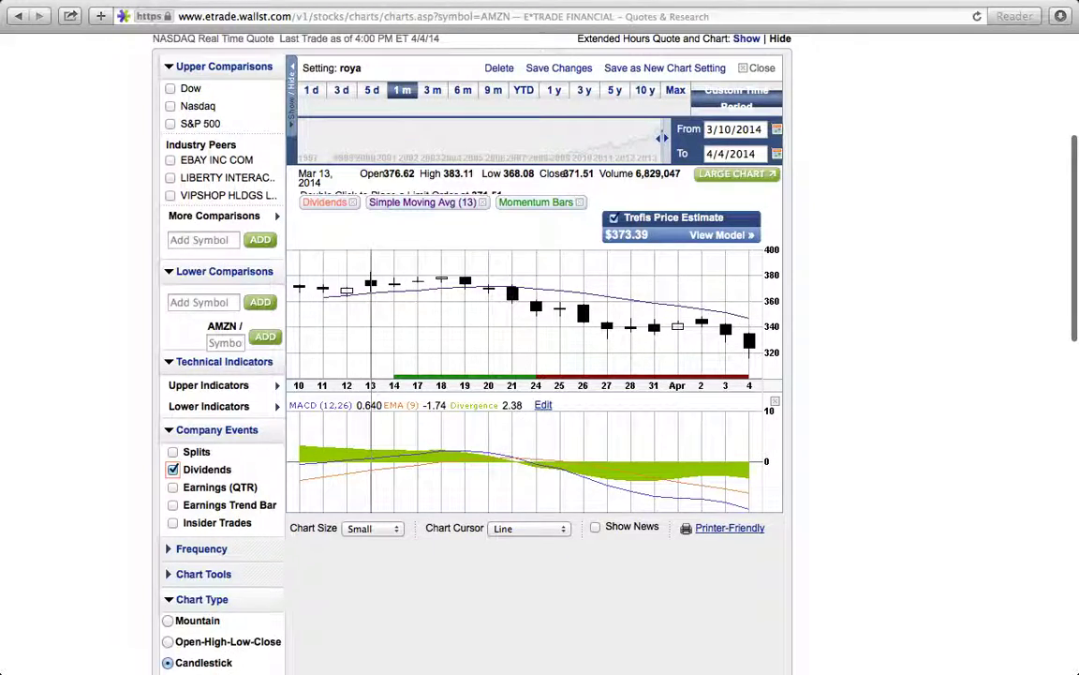
{"action": "scroll", "coordinate": [204, 518], "scroll_direction": "down", "scroll_amount": 2}
{"action": "left_click", "coordinate": [204, 511]}
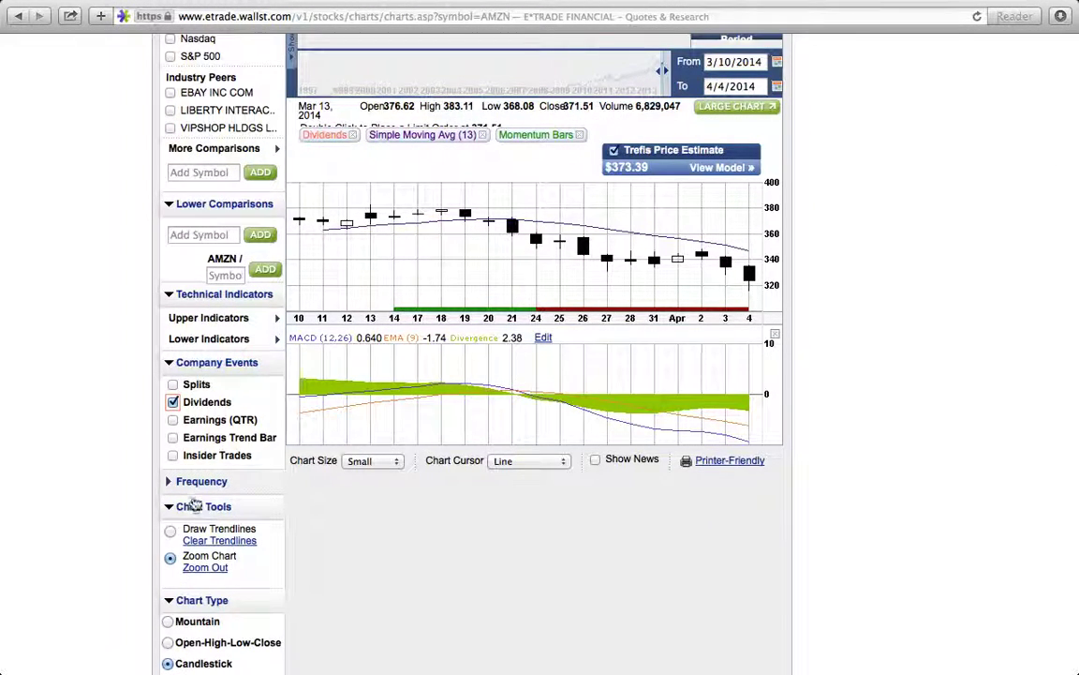
{"action": "left_click", "coordinate": [194, 481]}
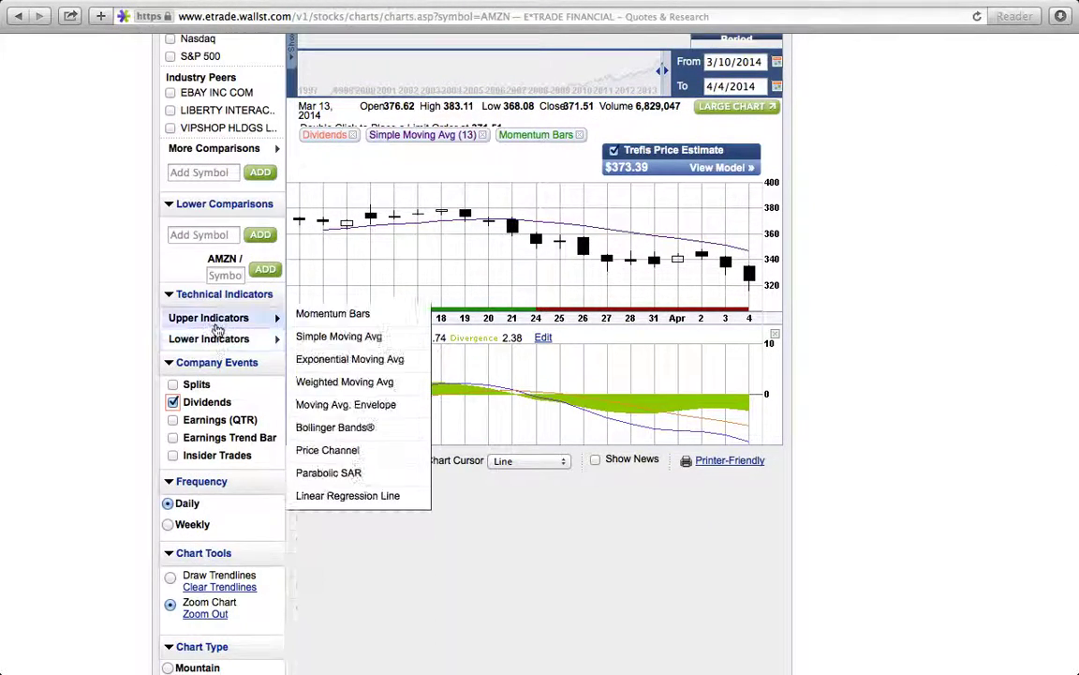
{"action": "left_click", "coordinate": [169, 525]}
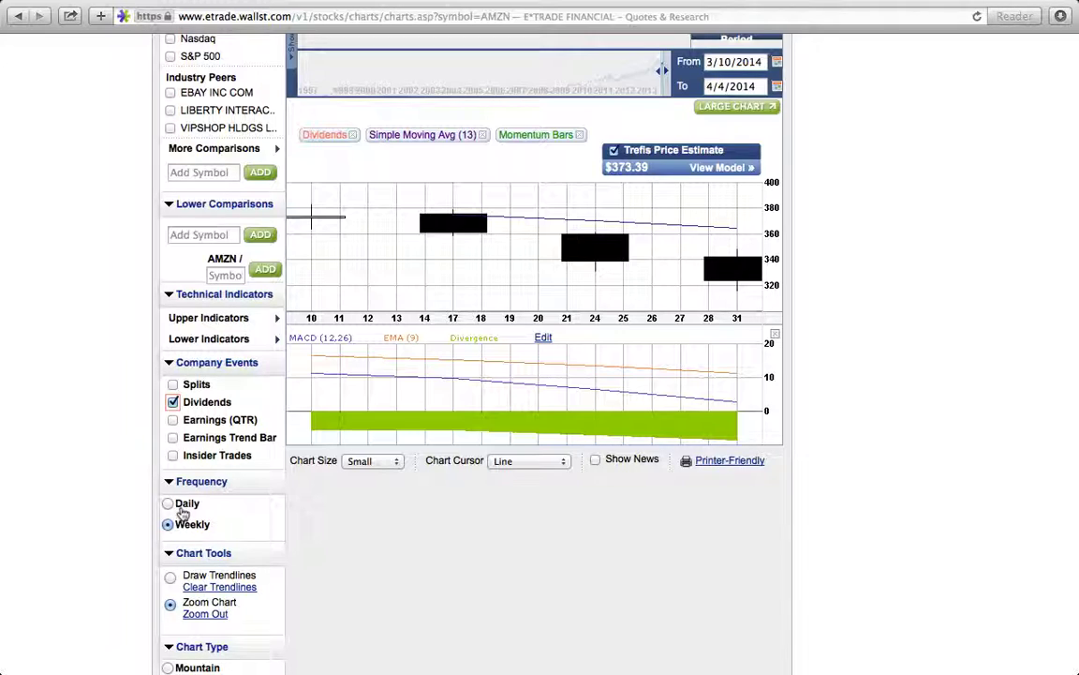
{"action": "left_click", "coordinate": [184, 510]}
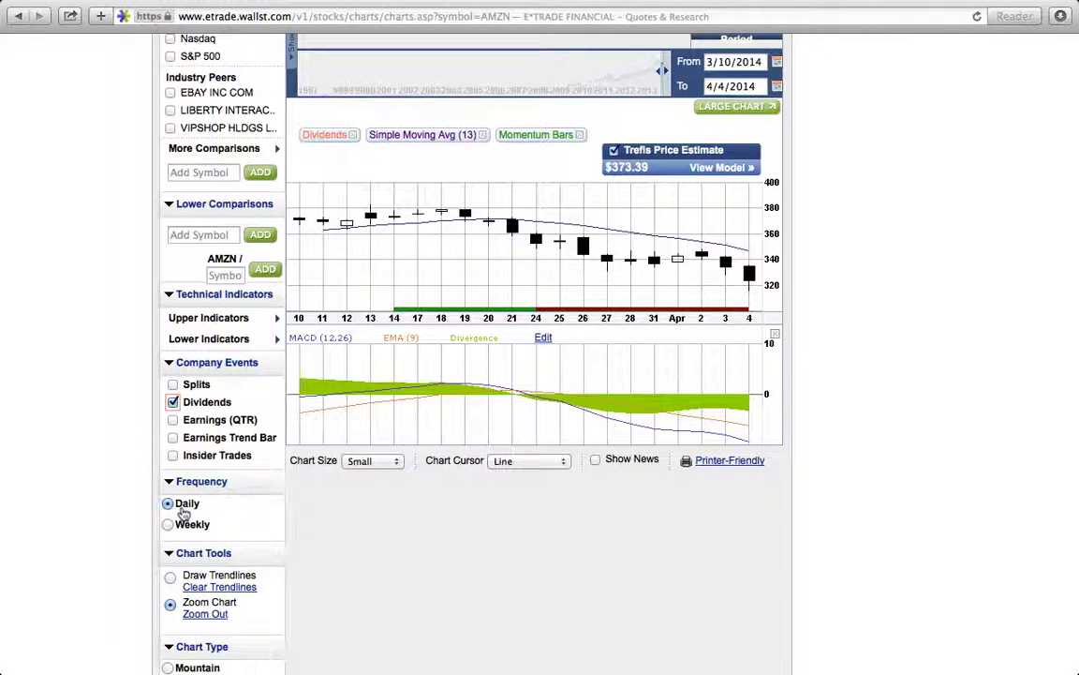
Add Volume as a lower indicator on the candlestick chart
{"action": "mouse_move", "coordinate": [225, 338]}
{"action": "mouse_move", "coordinate": [334, 372]}
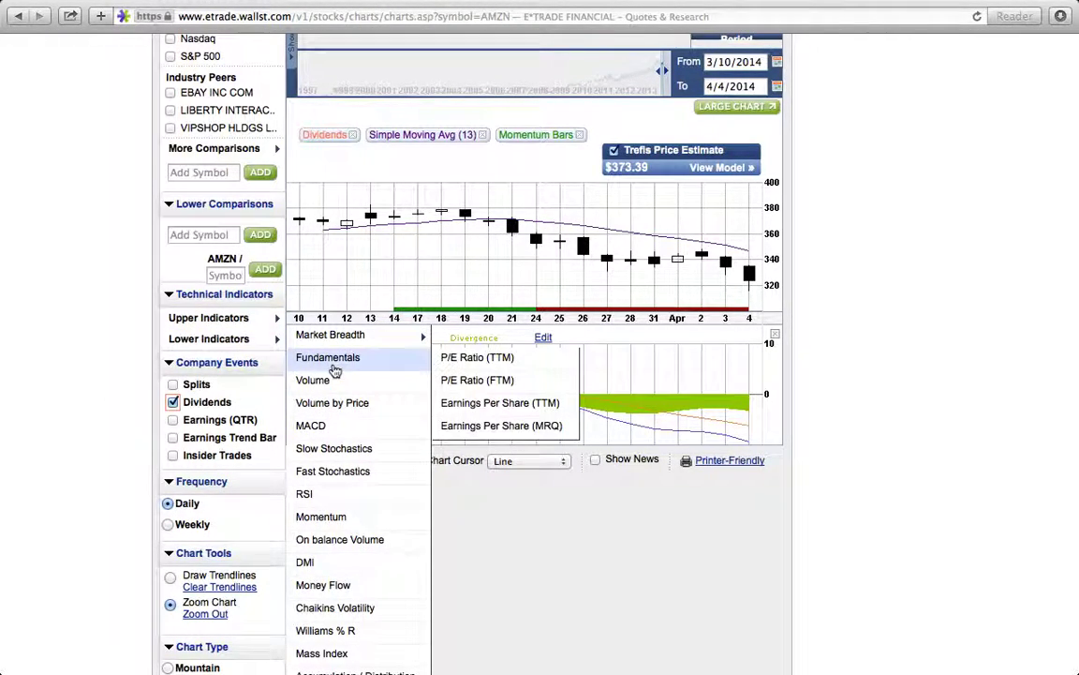
{"action": "left_click", "coordinate": [338, 384]}
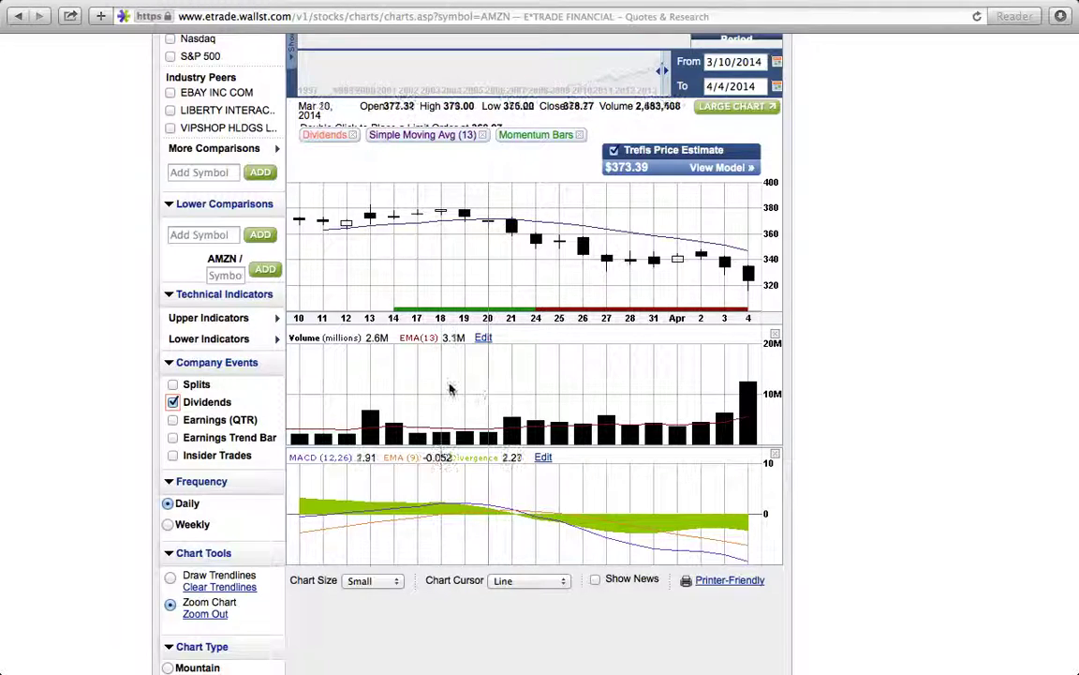
{"action": "left_click", "coordinate": [222, 343]}
{"action": "mouse_move", "coordinate": [298, 363]}
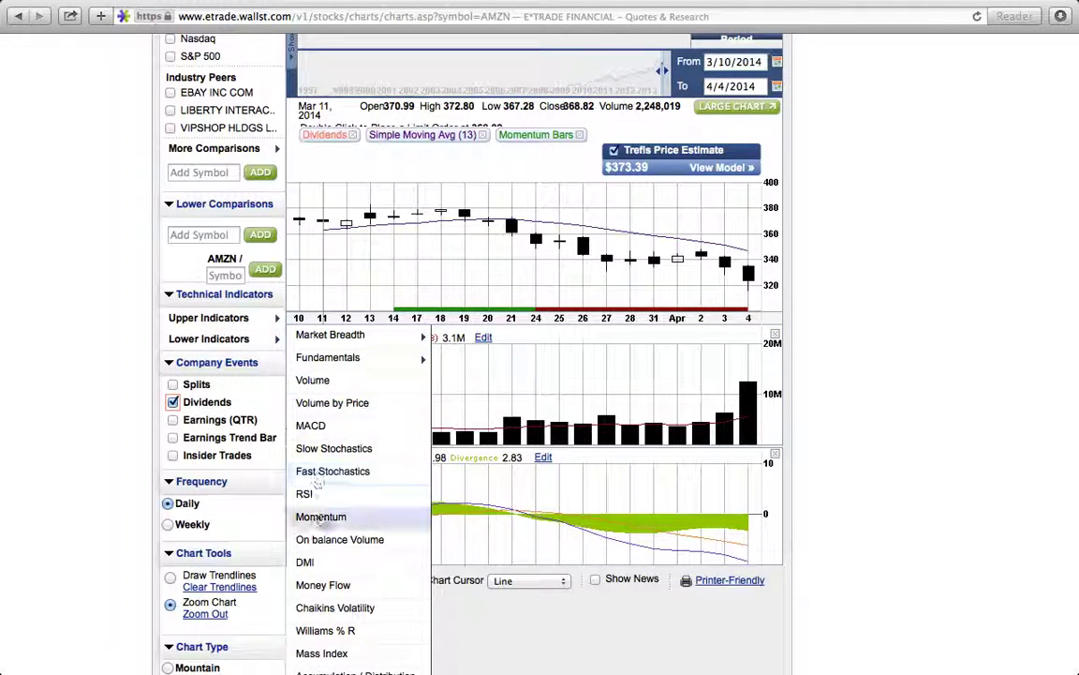
{"action": "left_click", "coordinate": [222, 339]}
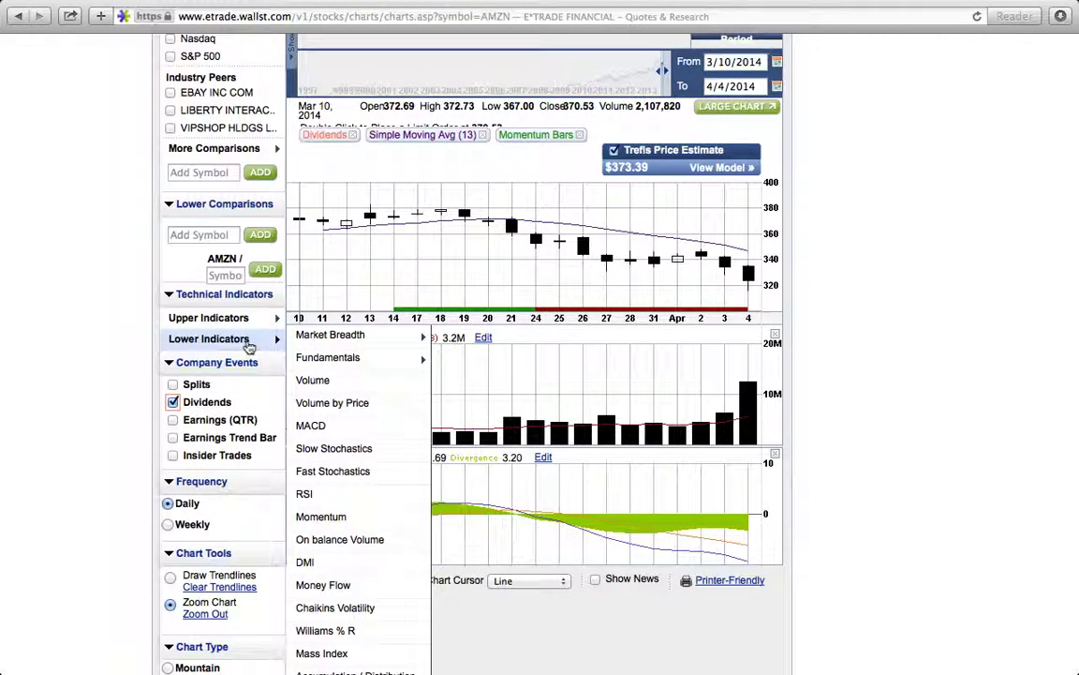
{"action": "mouse_move", "coordinate": [328, 360]}
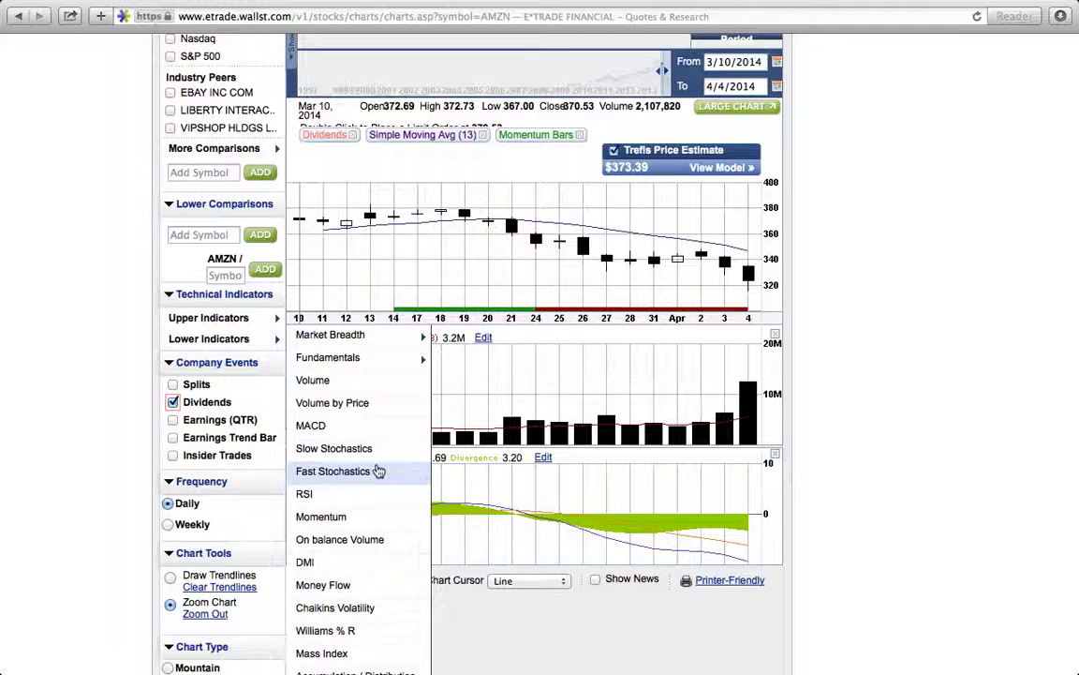
{"action": "scroll", "coordinate": [378, 471], "scroll_direction": "down", "scroll_amount": 5}
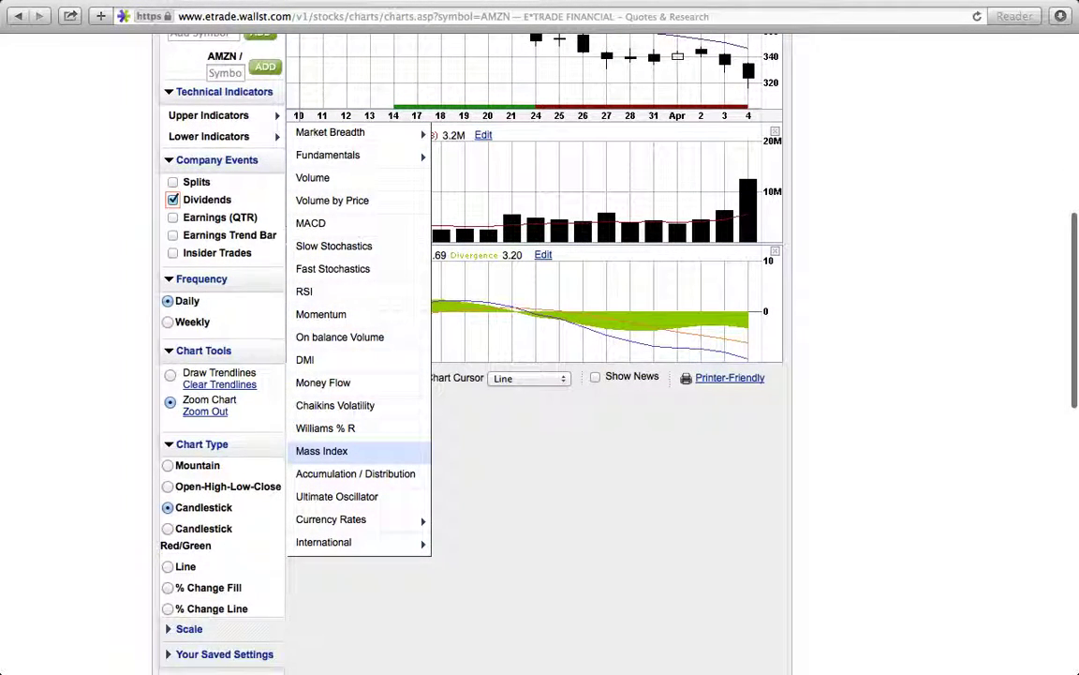
Add Bollinger Bands as an upper indicator on the price chart
{"action": "left_click", "coordinate": [216, 114]}
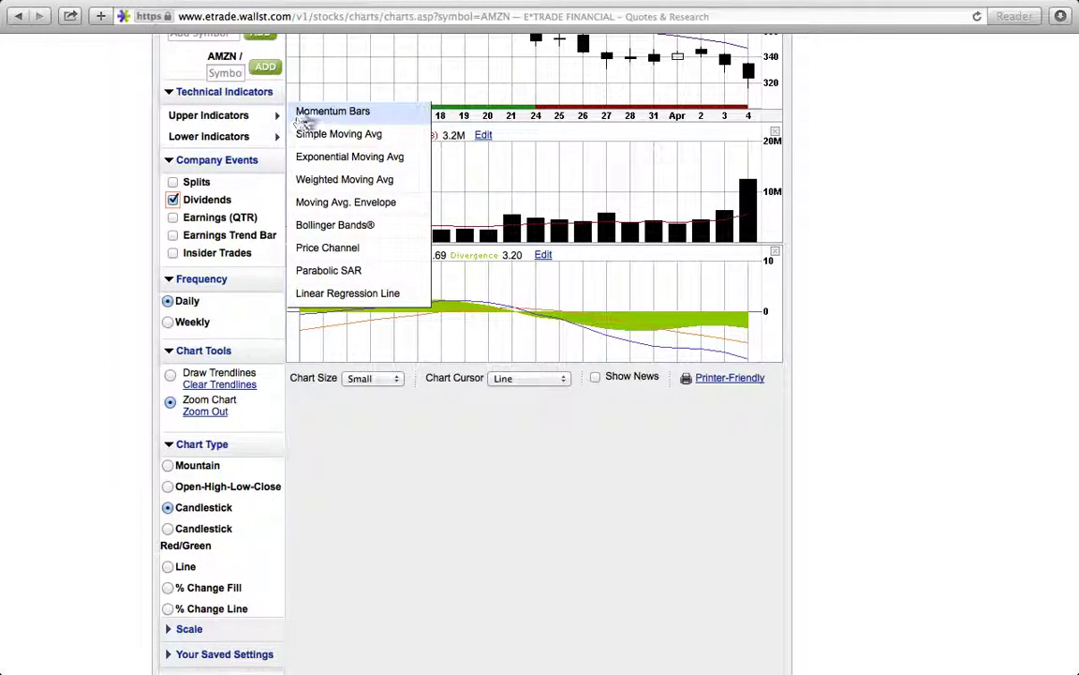
{"action": "left_click", "coordinate": [373, 228]}
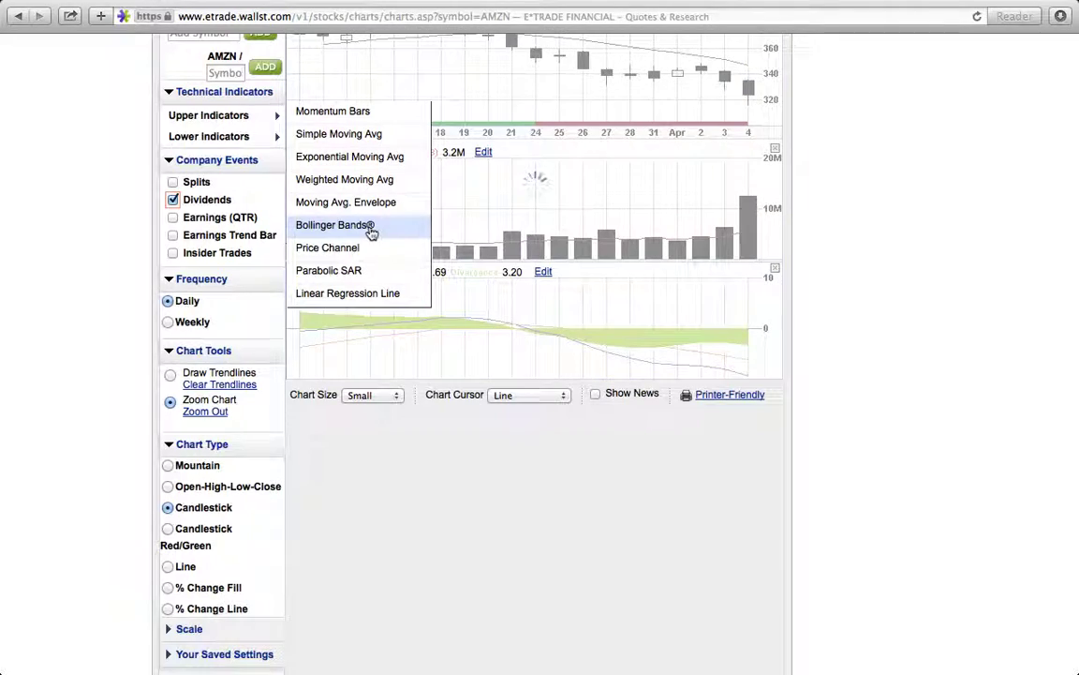
{"action": "scroll", "coordinate": [502, 315], "scroll_direction": "up", "scroll_amount": 5}
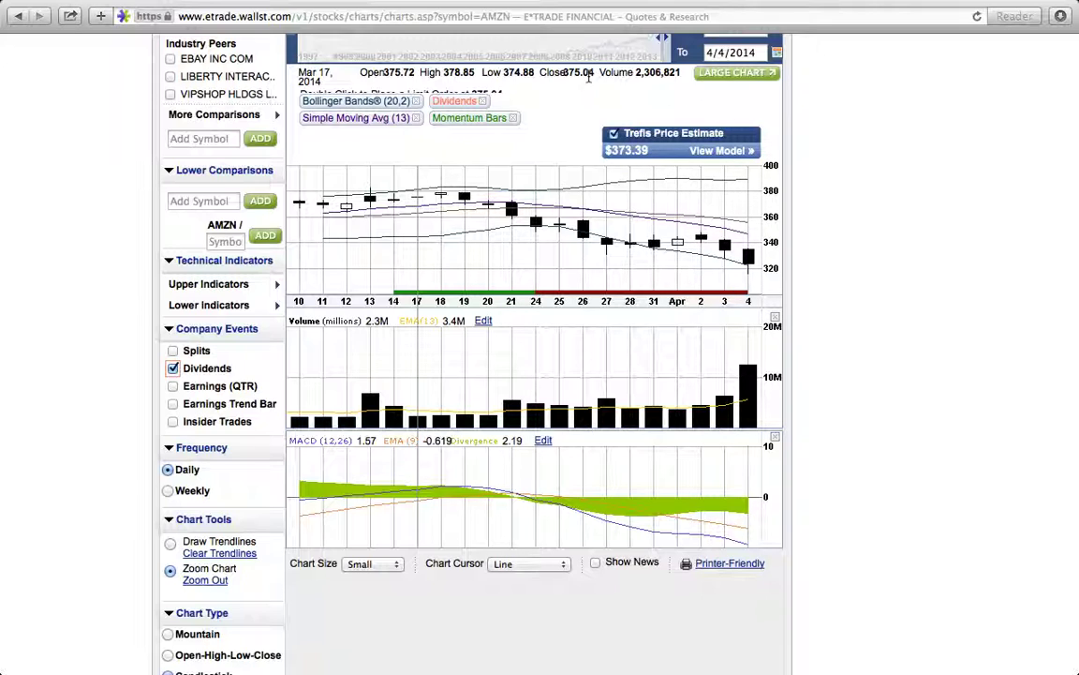
Change the chart's time range to 3 months, followed by 6 months
{"action": "scroll", "coordinate": [890, 193], "scroll_direction": "up", "scroll_amount": 5}
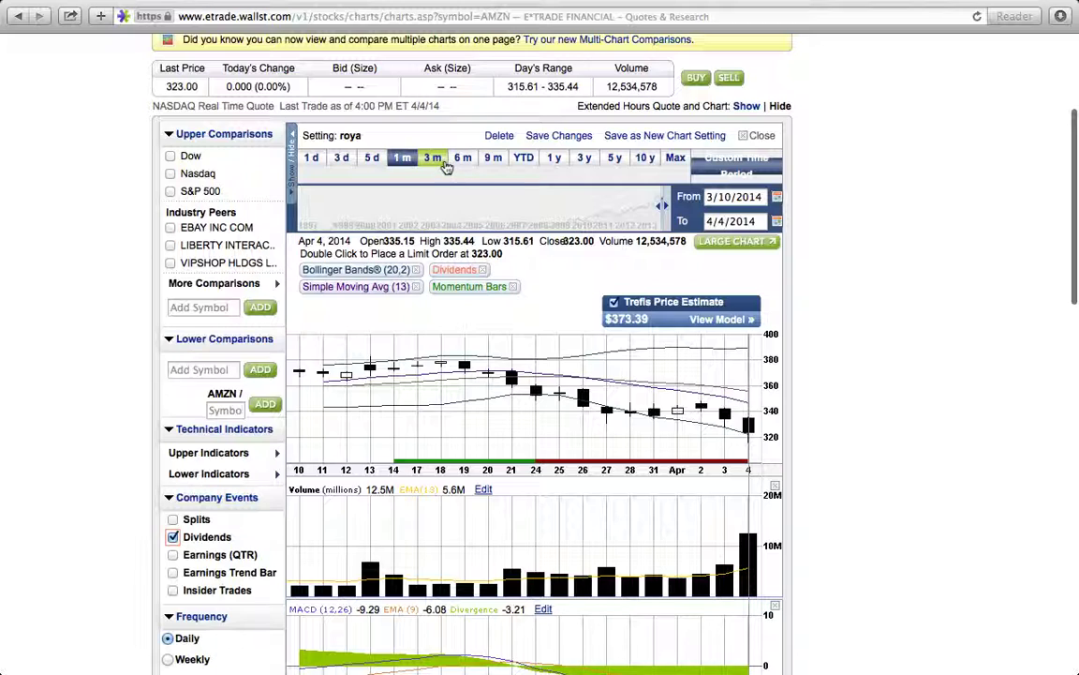
{"action": "left_click", "coordinate": [434, 160]}
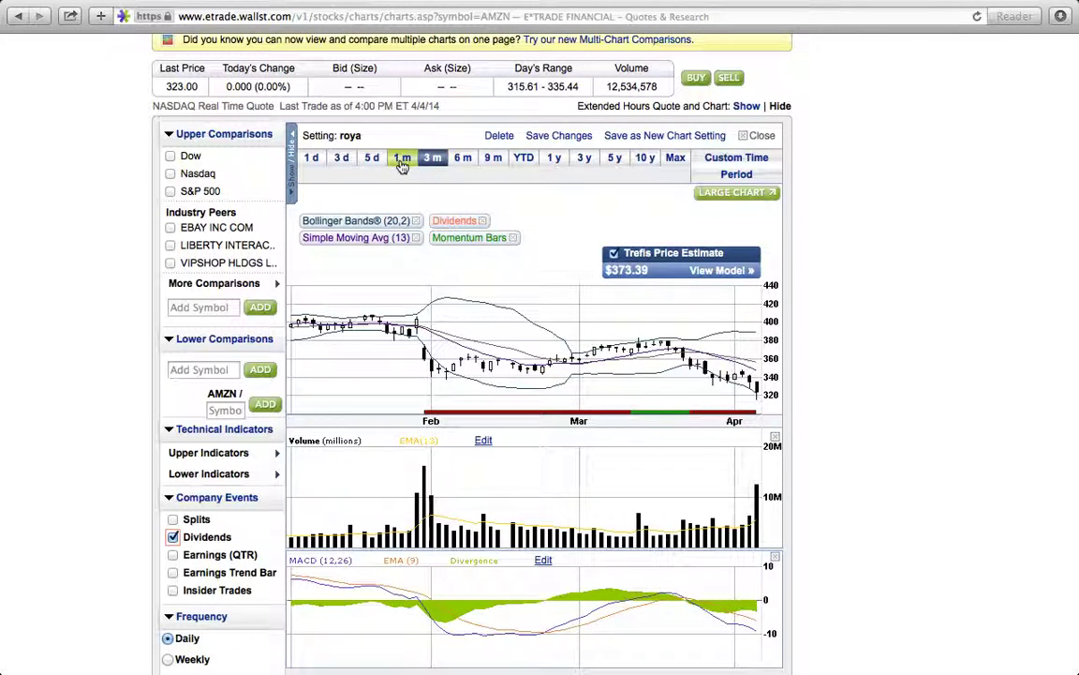
{"action": "left_click", "coordinate": [401, 162]}
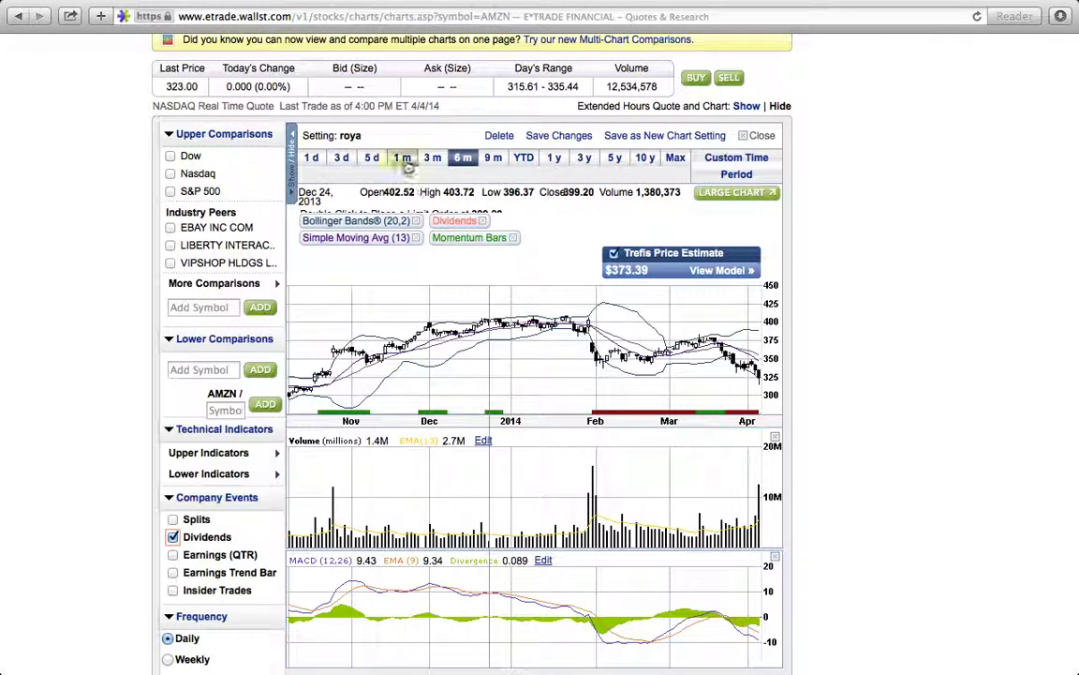
Set the Amazon chart's time range to 1 month and reveal the custom time period settings
{"action": "left_click", "coordinate": [405, 161]}
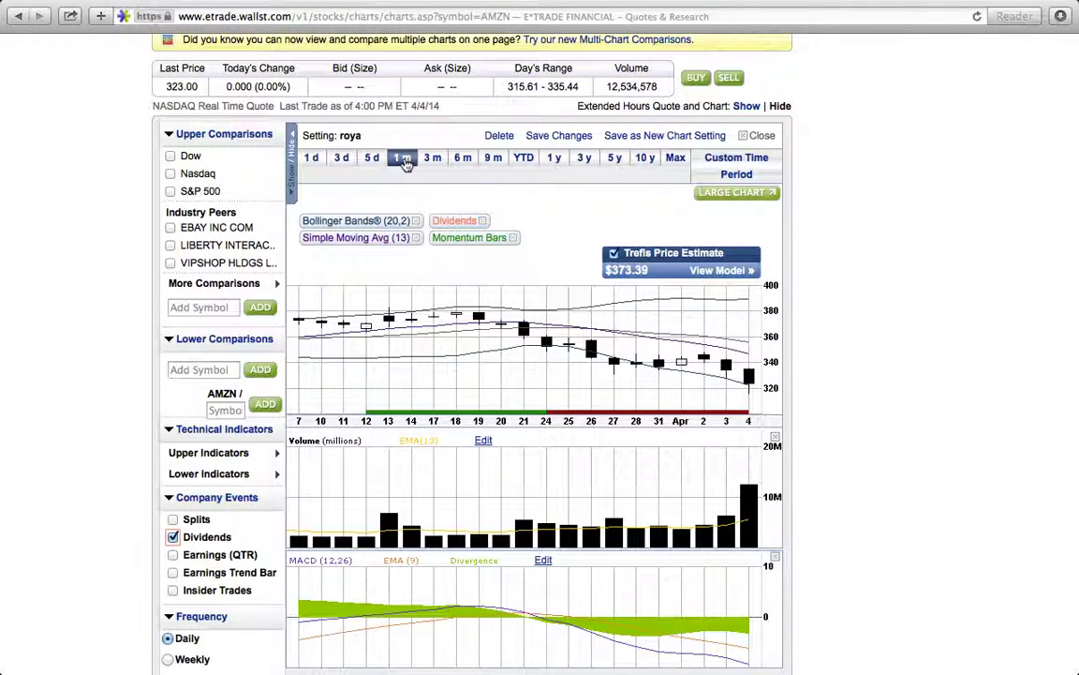
{"action": "left_click", "coordinate": [761, 162]}
Collapse the Company Events, Technical Indicators, Frequency, Chart Type and Chart Tools sections beside the chart
{"action": "scroll", "coordinate": [768, 213], "scroll_direction": "down", "scroll_amount": 1}
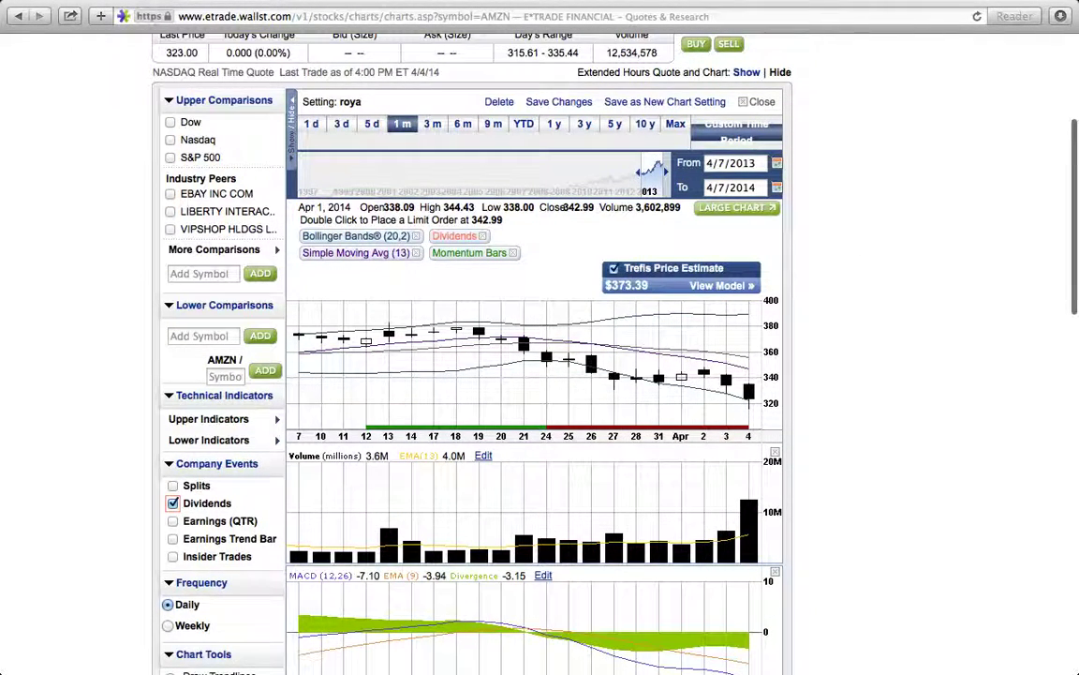
{"action": "scroll", "coordinate": [552, 375], "scroll_direction": "down", "scroll_amount": 5}
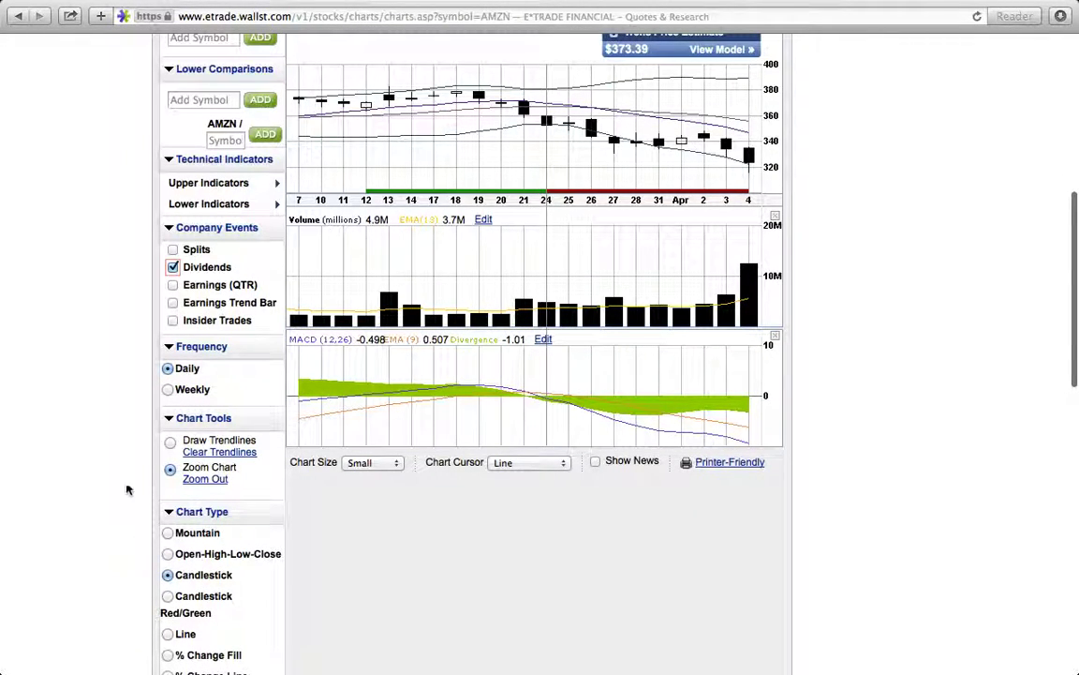
{"action": "left_click", "coordinate": [214, 227]}
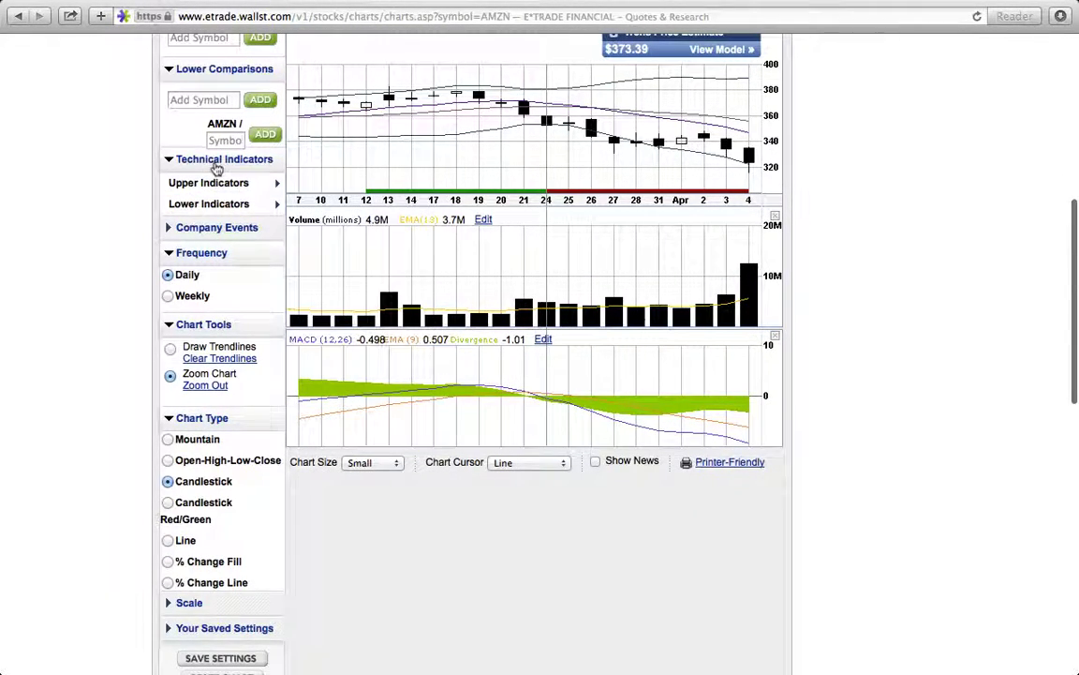
{"action": "left_click", "coordinate": [216, 161]}
{"action": "left_click", "coordinate": [212, 209]}
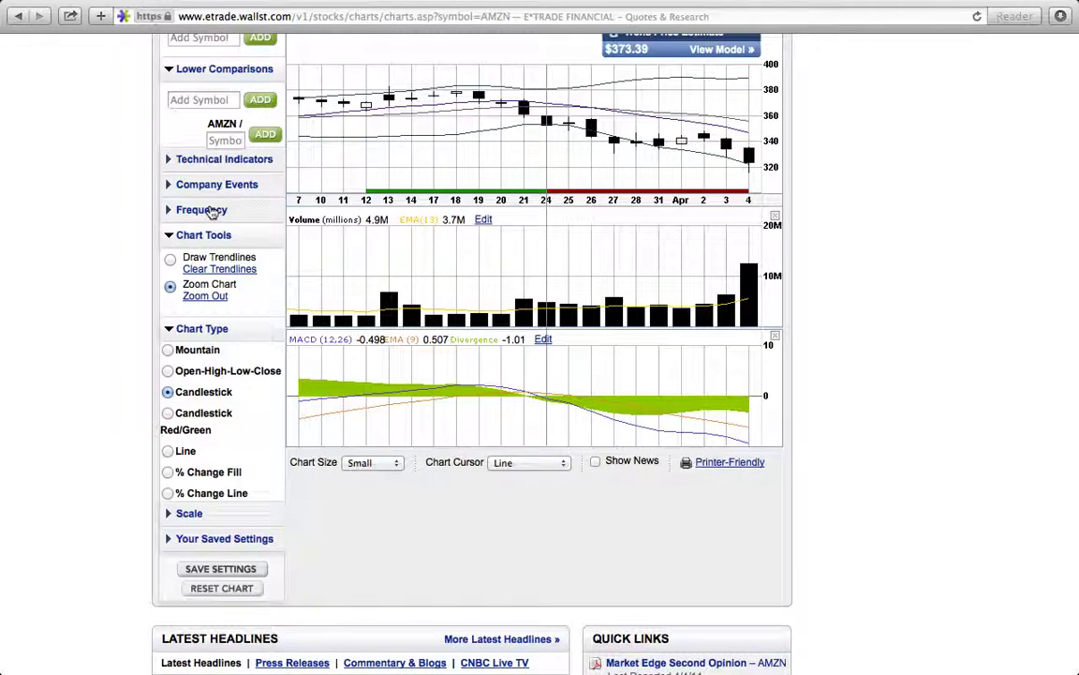
{"action": "left_click", "coordinate": [211, 332]}
{"action": "left_click", "coordinate": [210, 234]}
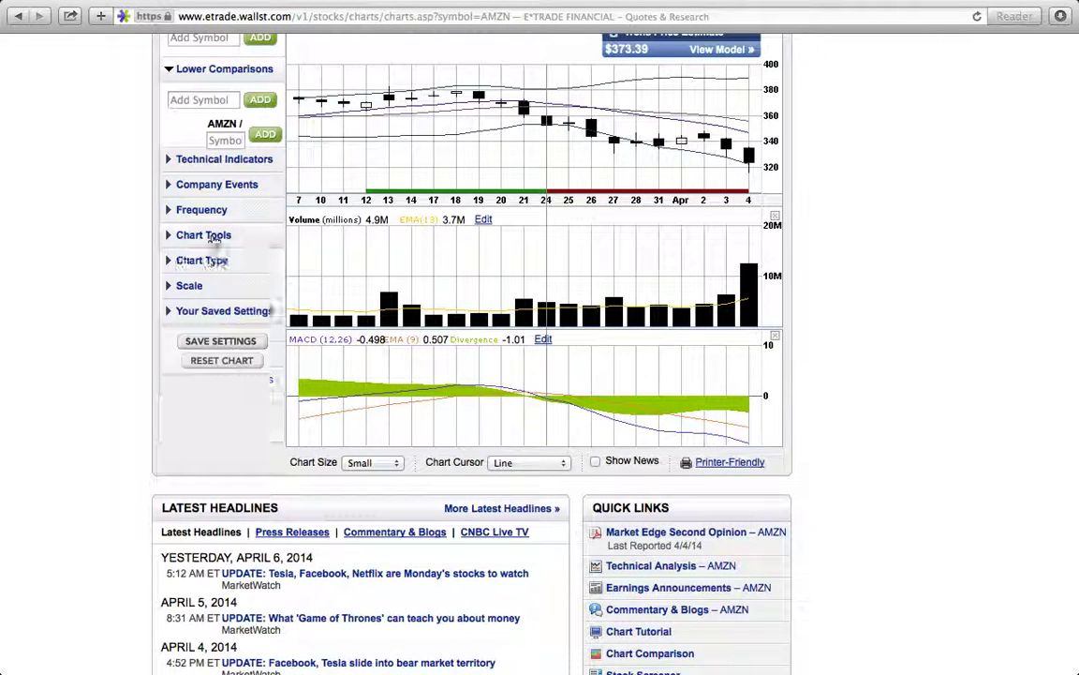
Save the current chart setup as a setting named "new" and make it the default
{"action": "left_click", "coordinate": [214, 342]}
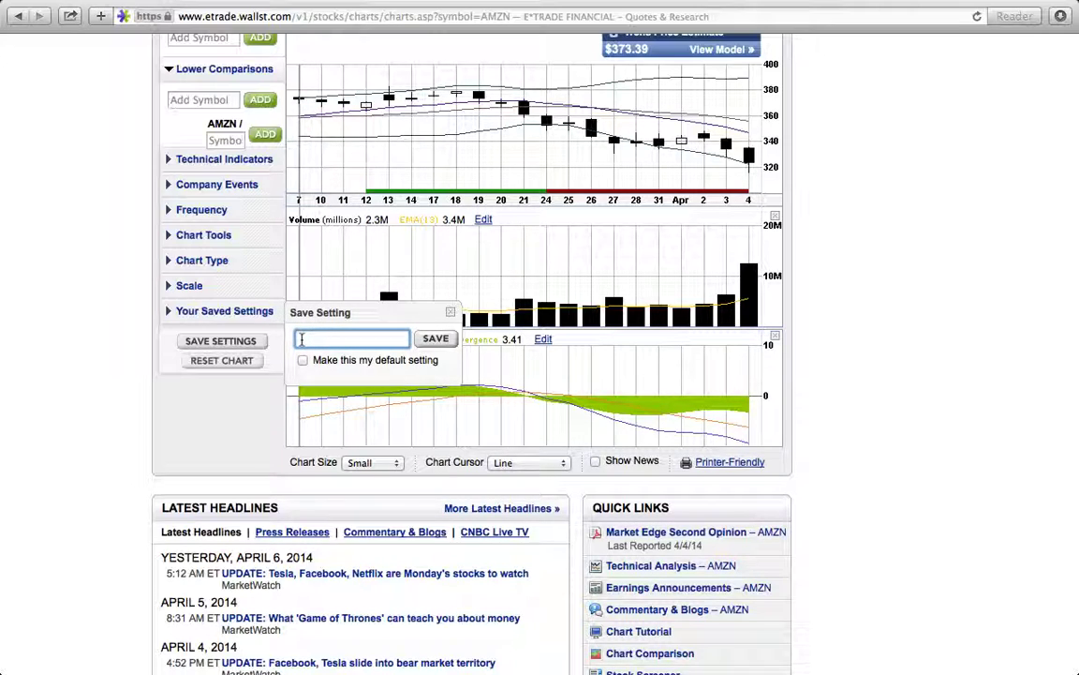
{"action": "type", "text": "new"}
{"action": "left_click", "coordinate": [302, 360]}
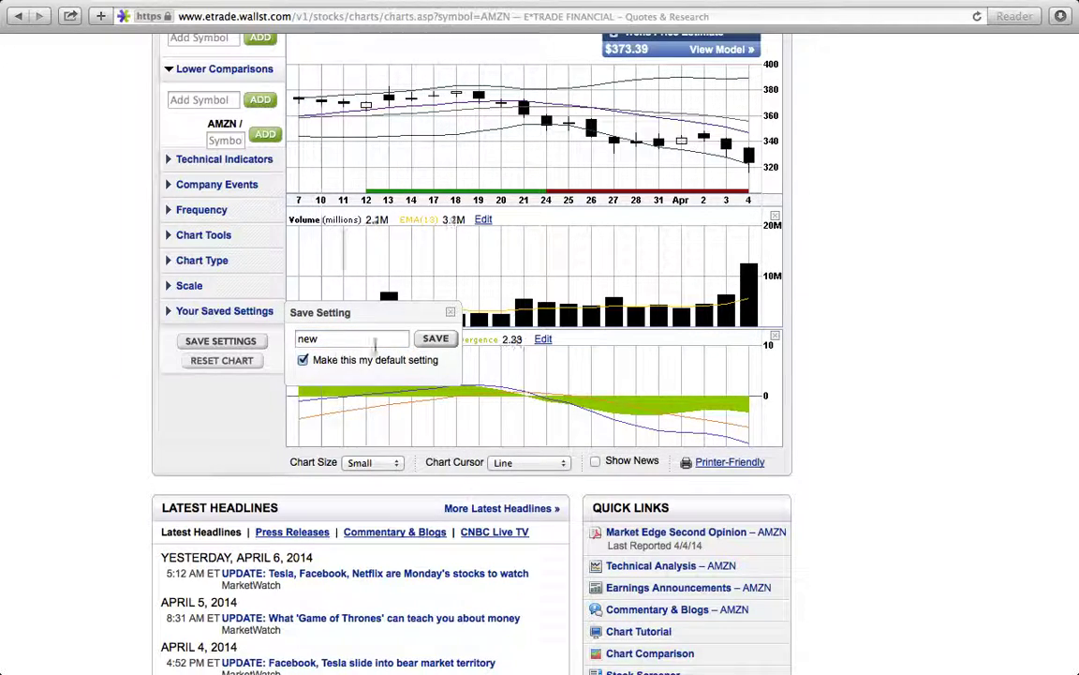
{"action": "left_click", "coordinate": [444, 344]}
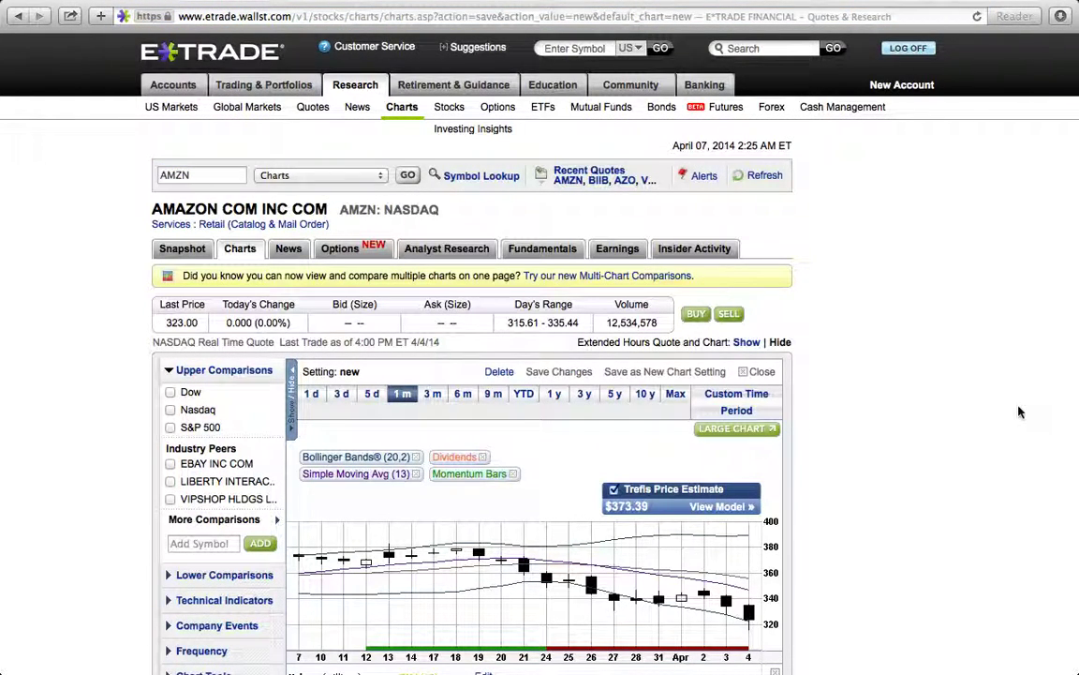
Clear the AMZN symbol from the quote lookup above the chart
{"action": "scroll", "coordinate": [1019, 412], "scroll_direction": "down", "scroll_amount": 5}
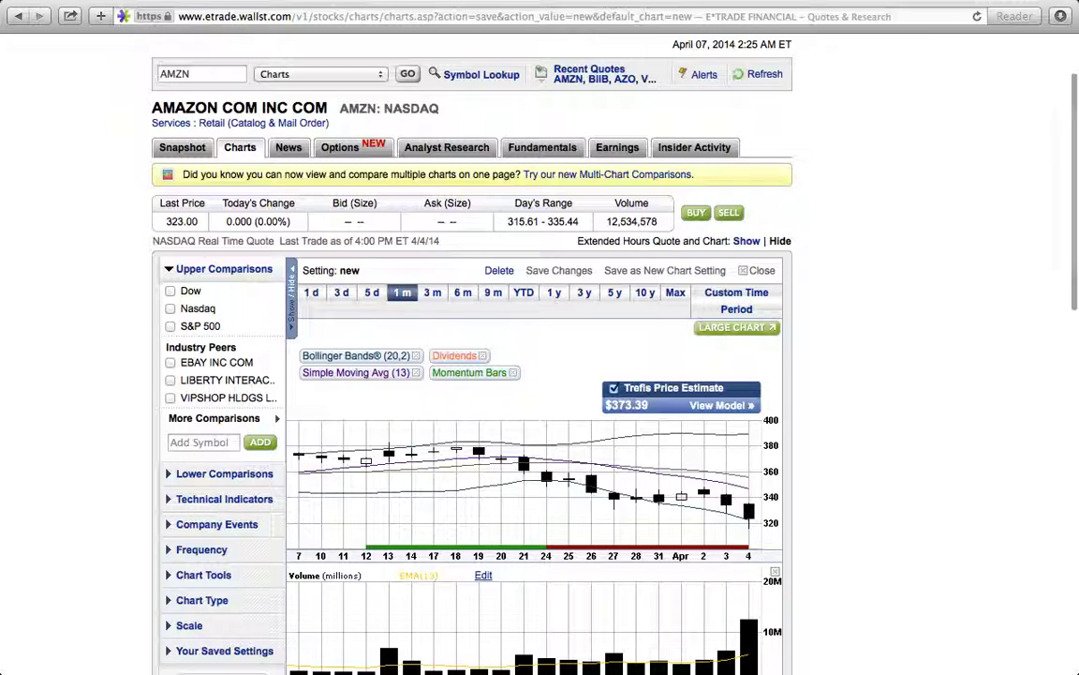
{"action": "left_click", "coordinate": [216, 79]}
{"action": "key", "text": "BackSpace"}
{"action": "key", "text": "BackSpace"}
{"action": "key", "text": "BackSpace"}
{"action": "key", "text": "BackSpace"}
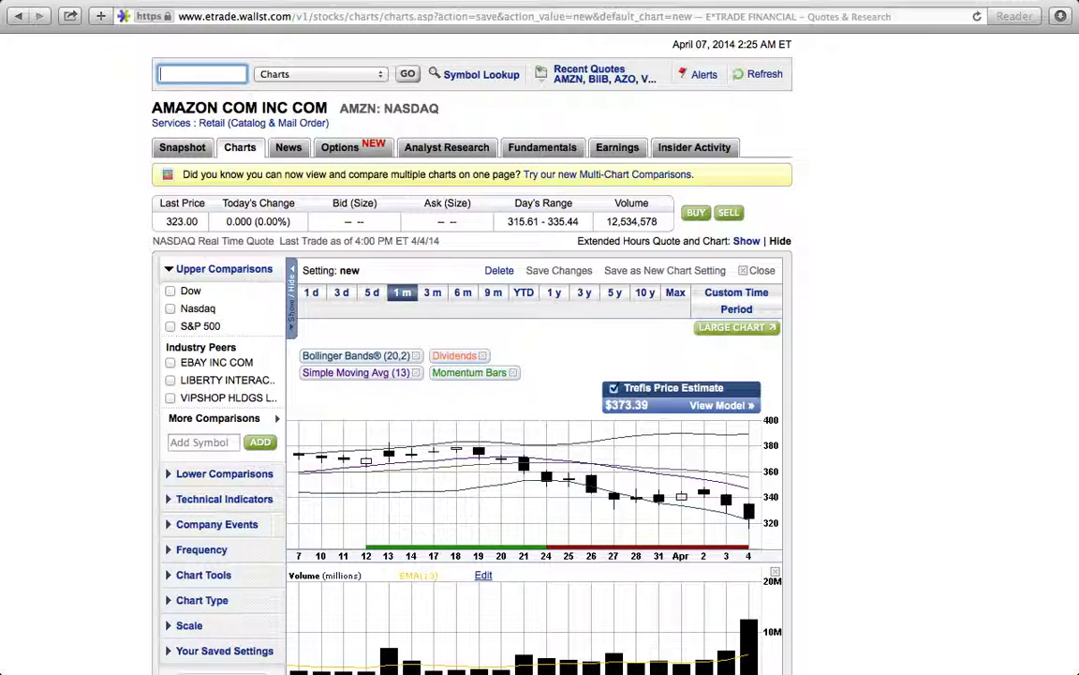
{"action": "type", "text": "amt"}
{"action": "key", "text": "BackSpace"}
{"action": "key", "text": "BackSpace"}
{"action": "key", "text": "BackSpace"}
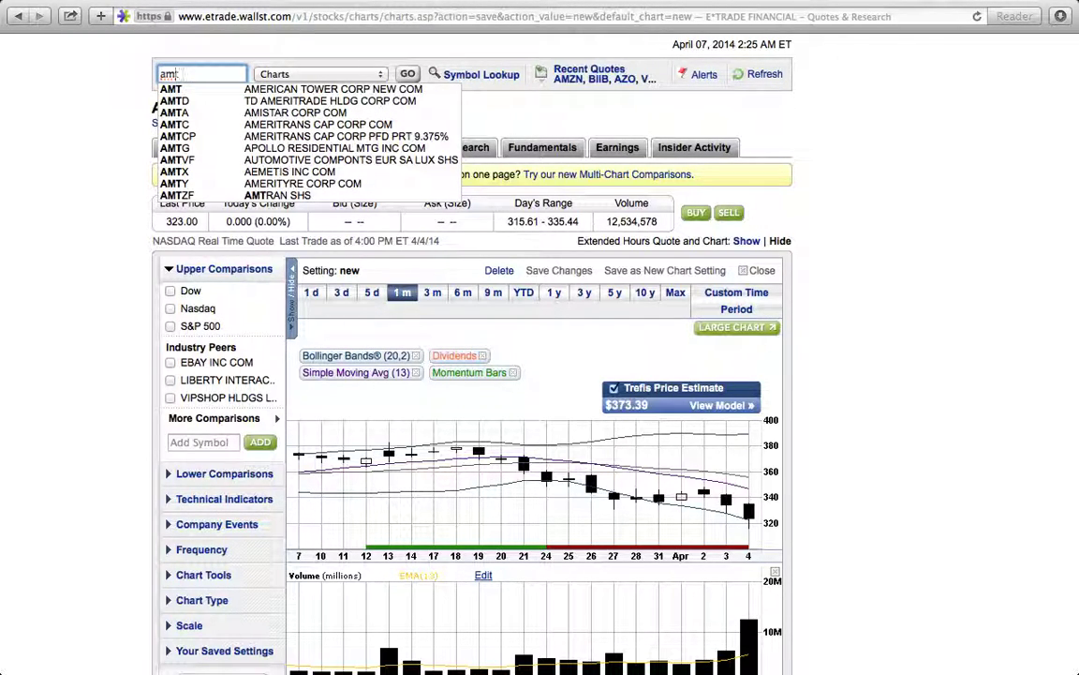
Look up the symbol WMT and load the chart for Wal-Mart Stores
{"action": "type", "text": "wmt"}
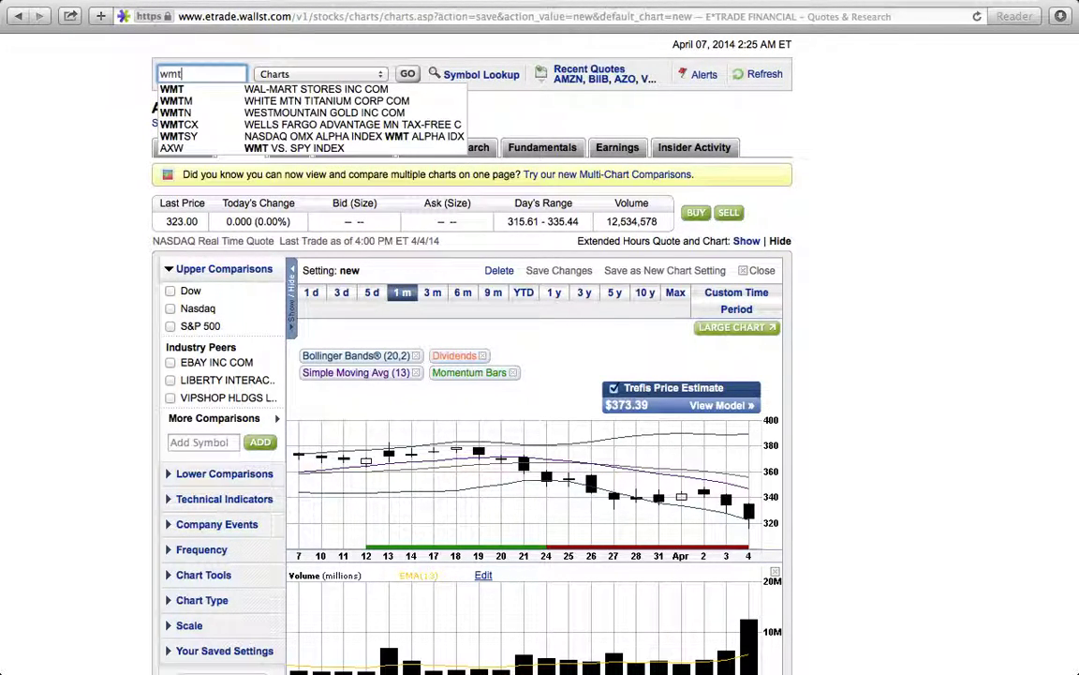
{"action": "left_click", "coordinate": [254, 91]}
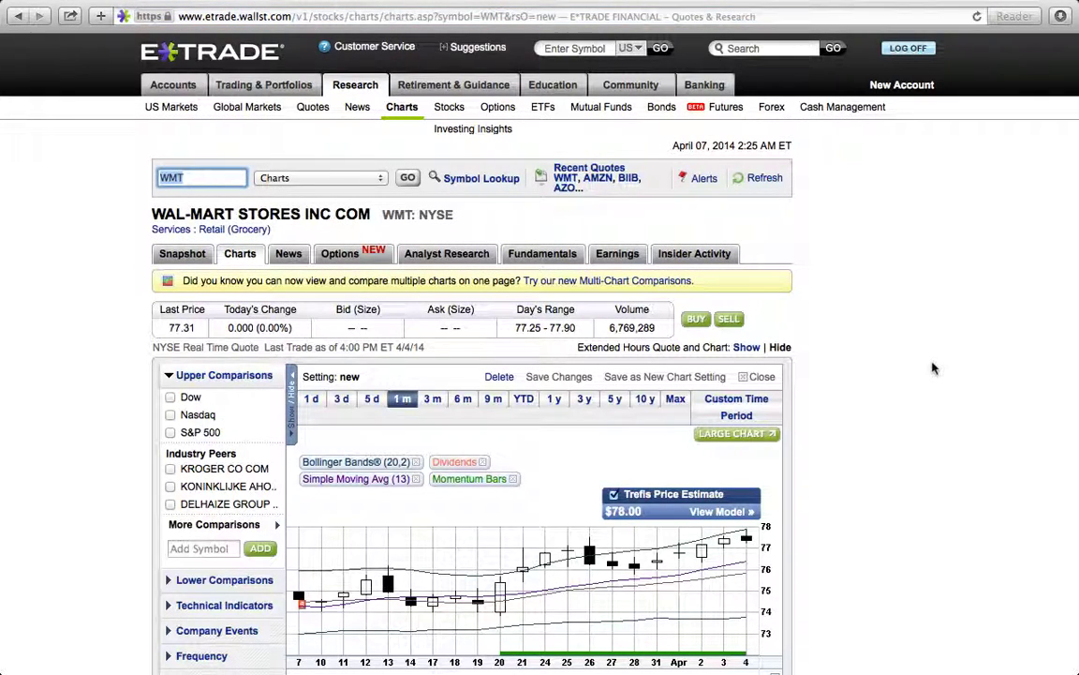
Replace the WMT symbol with a lookup for "a" and load the chart for Apple (AAPL)
{"action": "scroll", "coordinate": [935, 367], "scroll_direction": "down", "scroll_amount": 3}
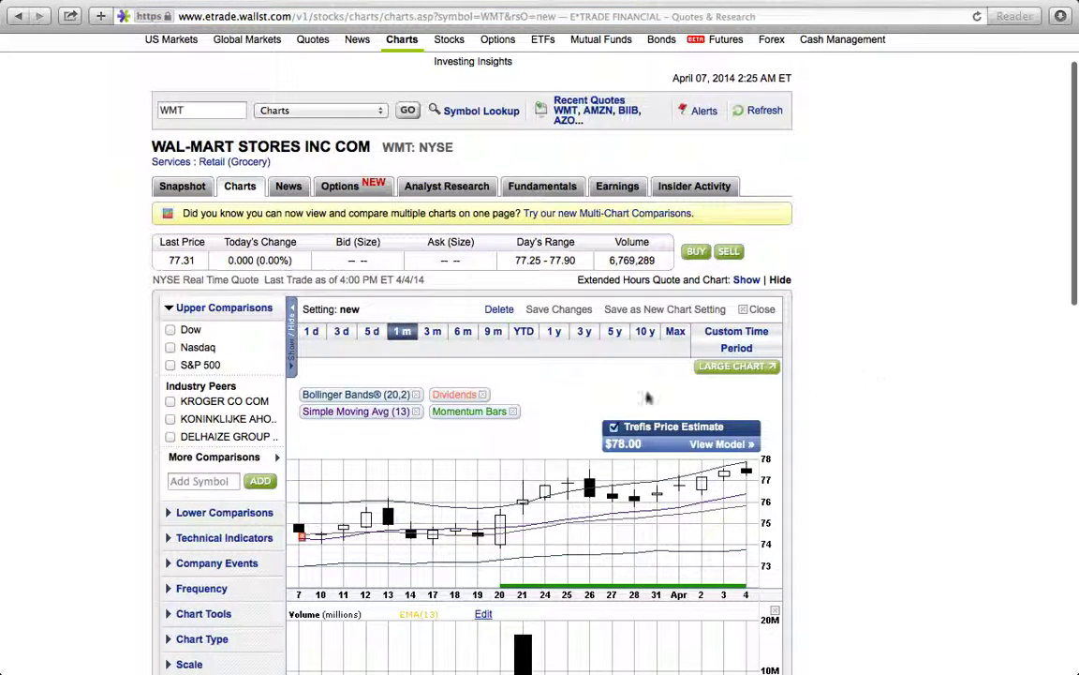
{"action": "left_click", "coordinate": [214, 112]}
{"action": "left_click_drag", "start_coordinate": [214, 112], "coordinate": [69, 79]}
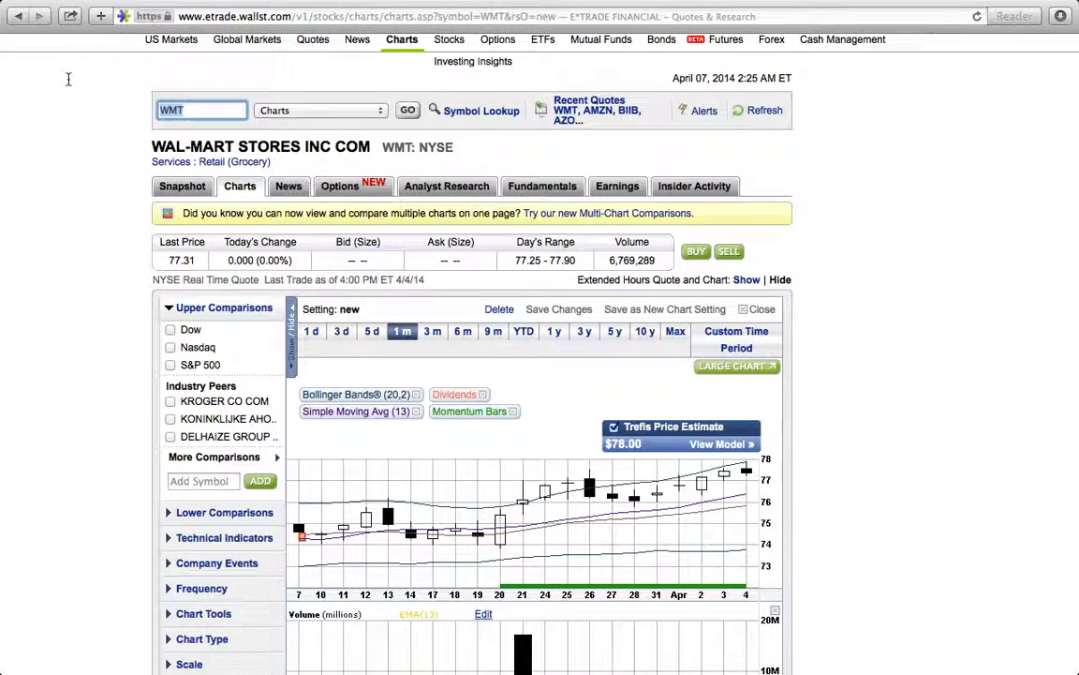
{"action": "type", "text": "a"}
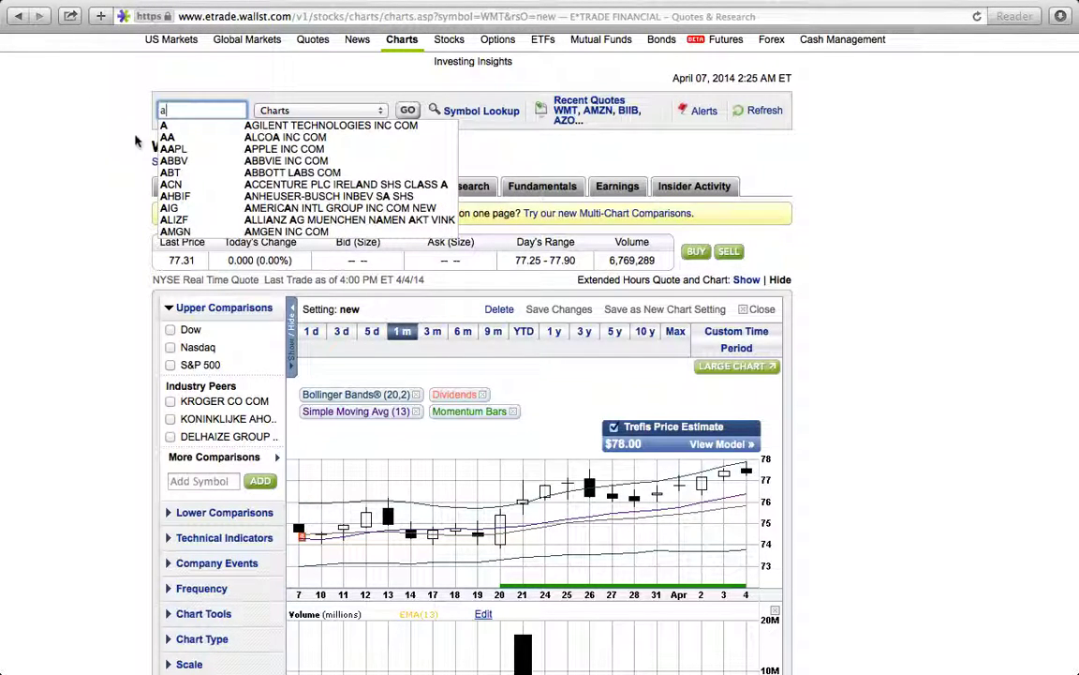
{"action": "left_click", "coordinate": [180, 150]}
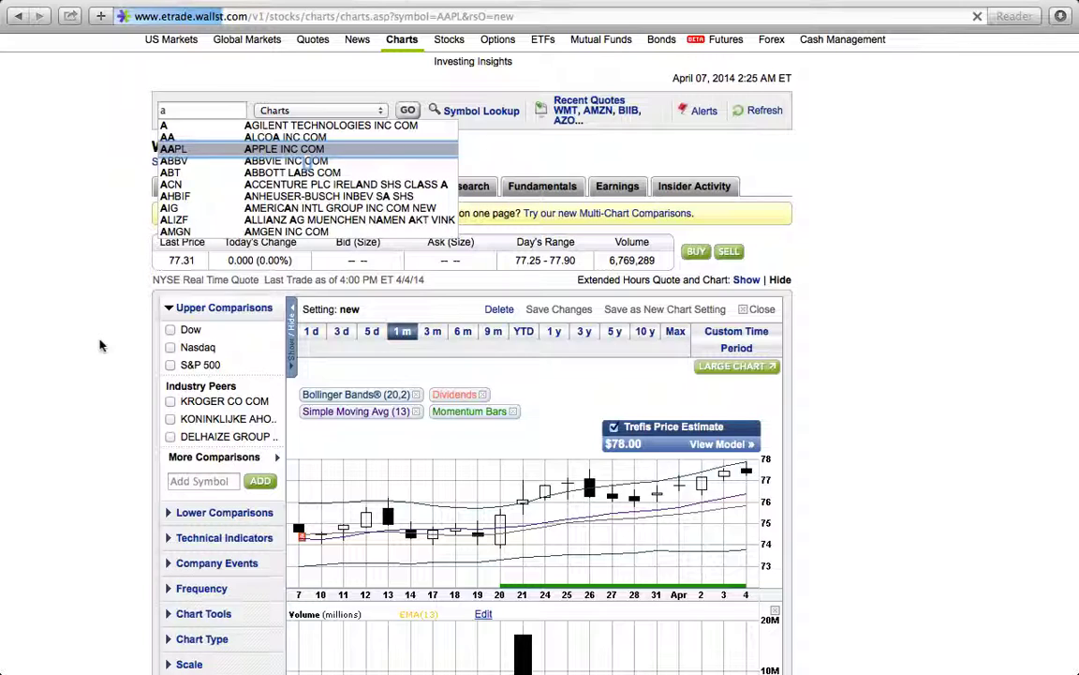
{"action": "scroll", "coordinate": [101, 346], "scroll_direction": "down", "scroll_amount": 1}
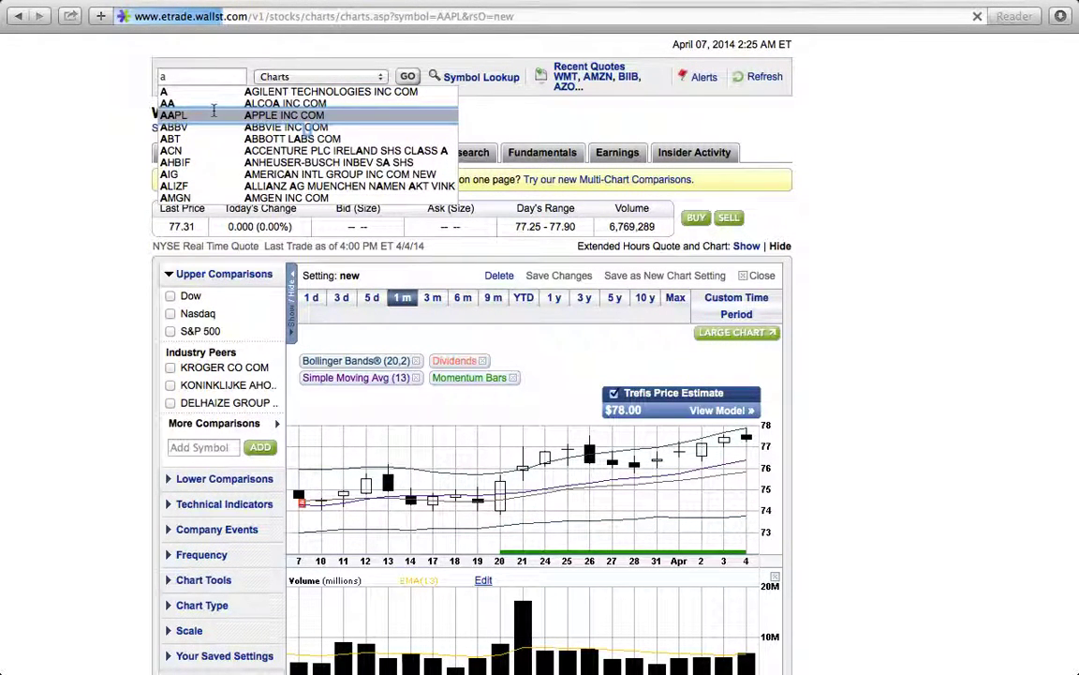
{"action": "scroll", "coordinate": [825, 284], "scroll_direction": "down", "scroll_amount": 1}
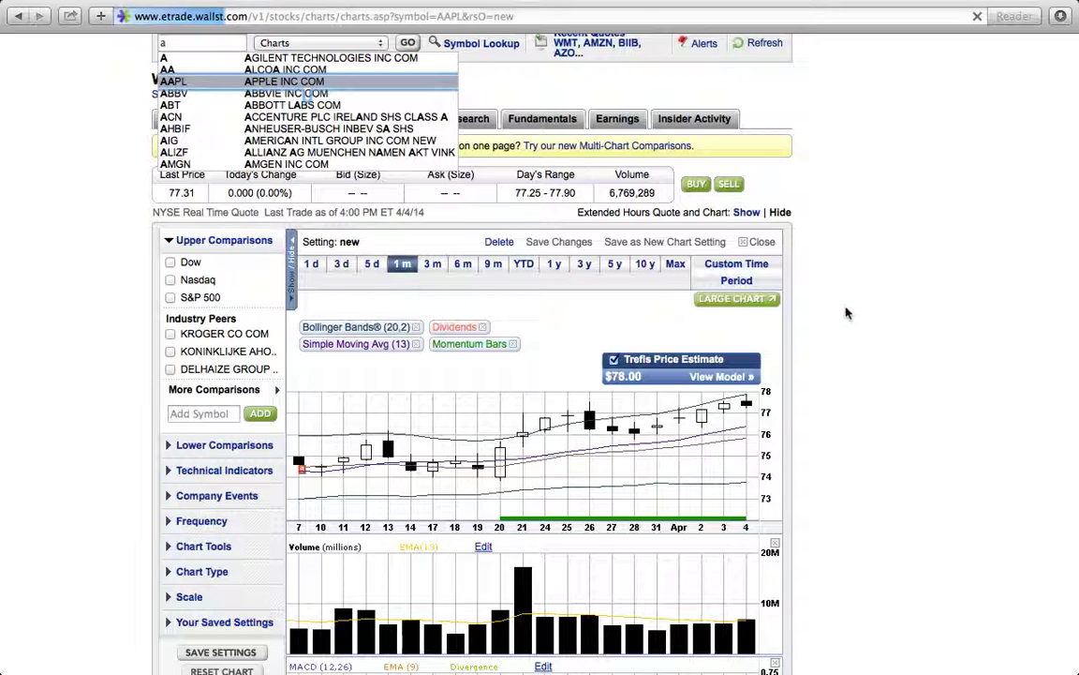
{"action": "scroll", "coordinate": [795, 271], "scroll_direction": "down", "scroll_amount": 2}
{"action": "scroll", "coordinate": [794, 272], "scroll_direction": "down", "scroll_amount": 2}
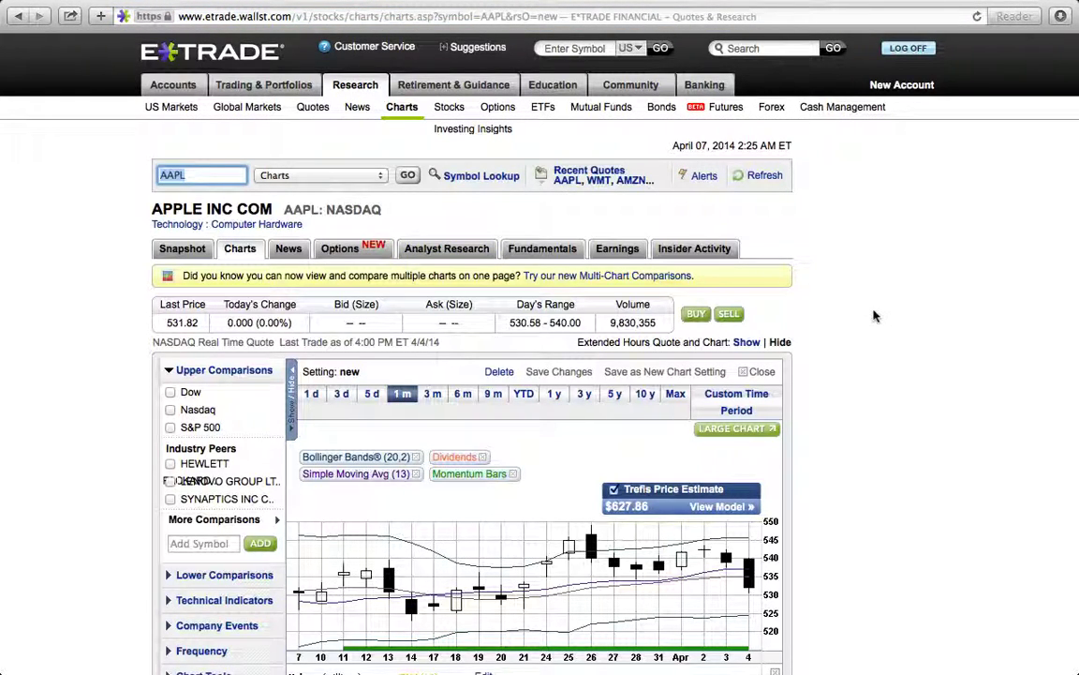
Overlay the Dow as an upper comparison on the Apple chart and remove it again
{"action": "scroll", "coordinate": [447, 269], "scroll_direction": "down", "scroll_amount": 3}
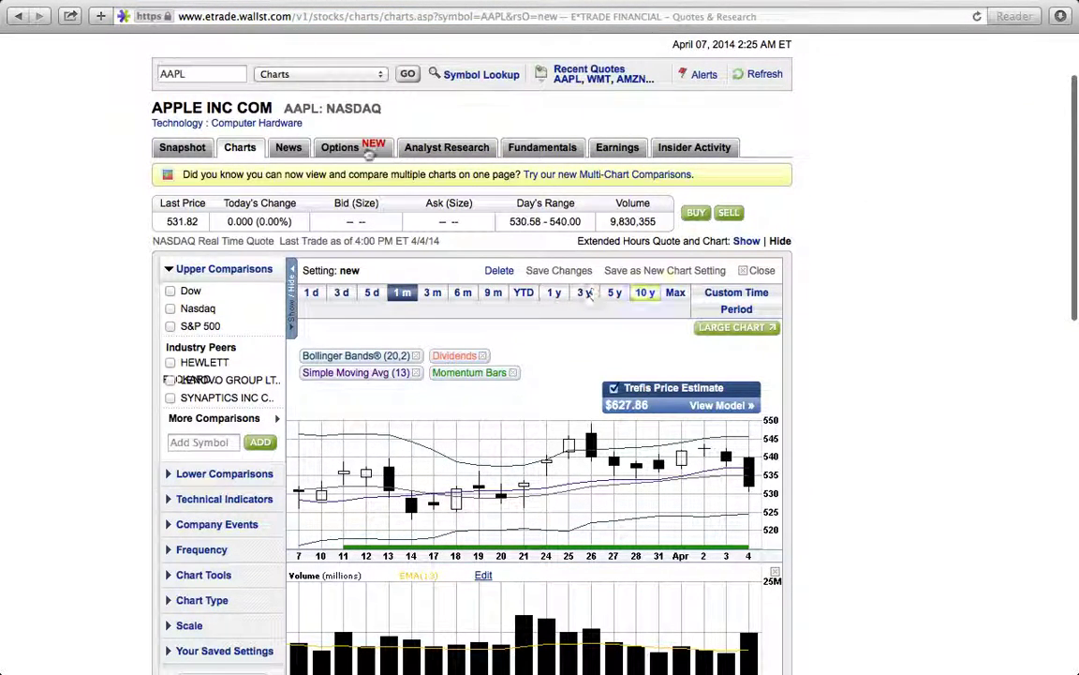
{"action": "left_click", "coordinate": [170, 291]}
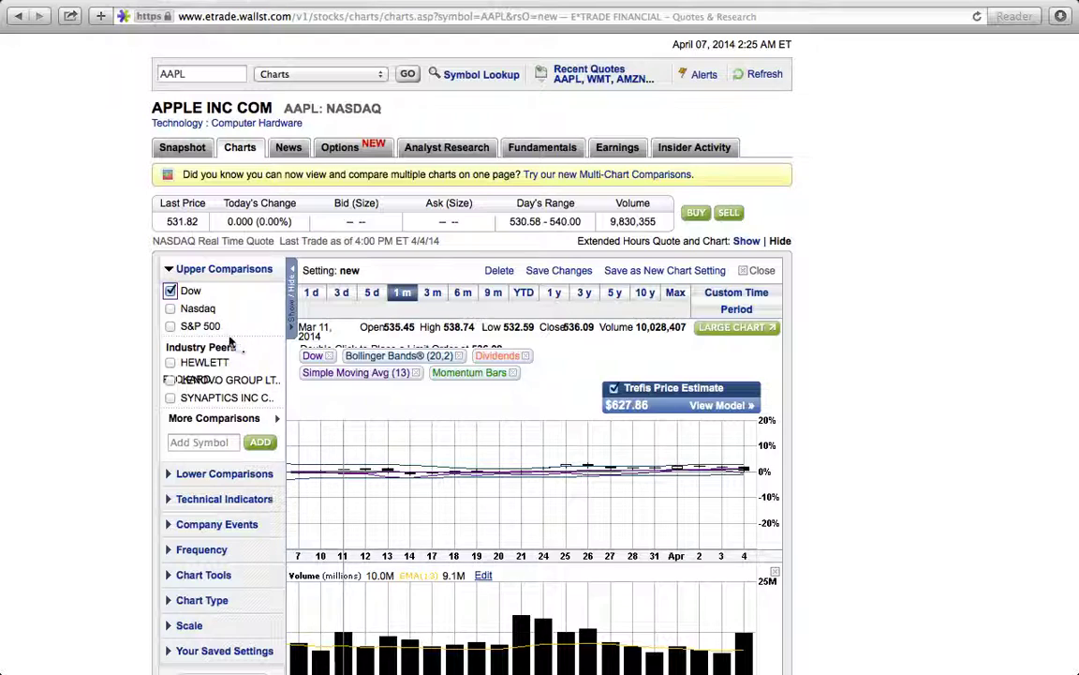
{"action": "left_click", "coordinate": [170, 292]}
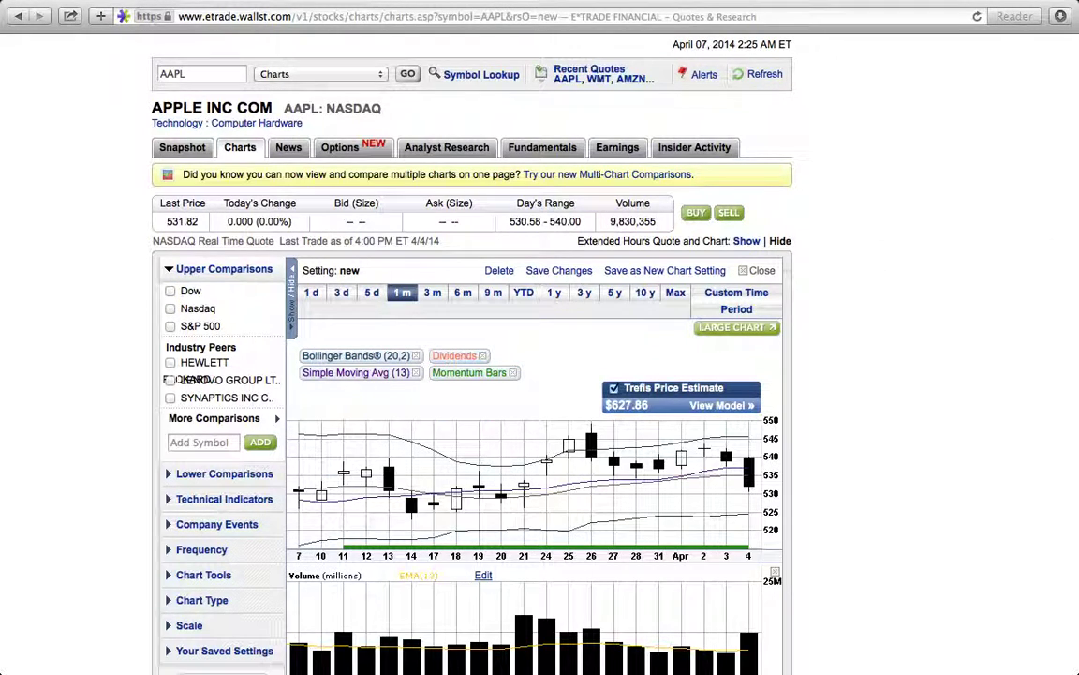
Review the list of saved chart settings, collapse it and open the form for saving the current setup
{"action": "scroll", "coordinate": [961, 291], "scroll_direction": "down", "scroll_amount": 10}
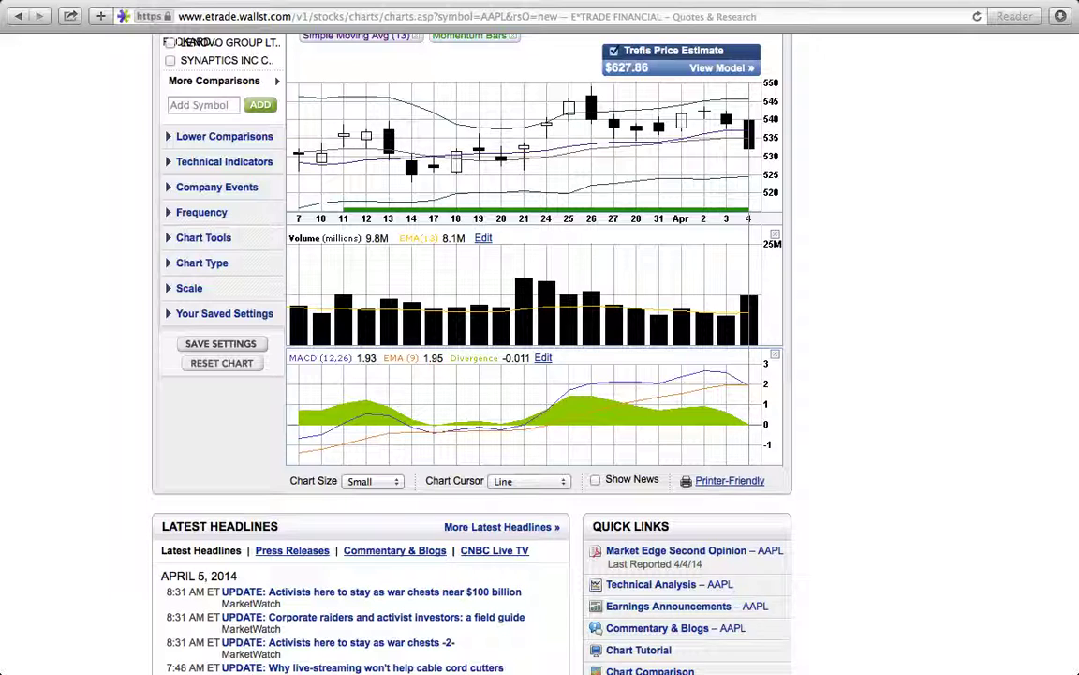
{"action": "scroll", "coordinate": [540, 356], "scroll_direction": "up", "scroll_amount": 3}
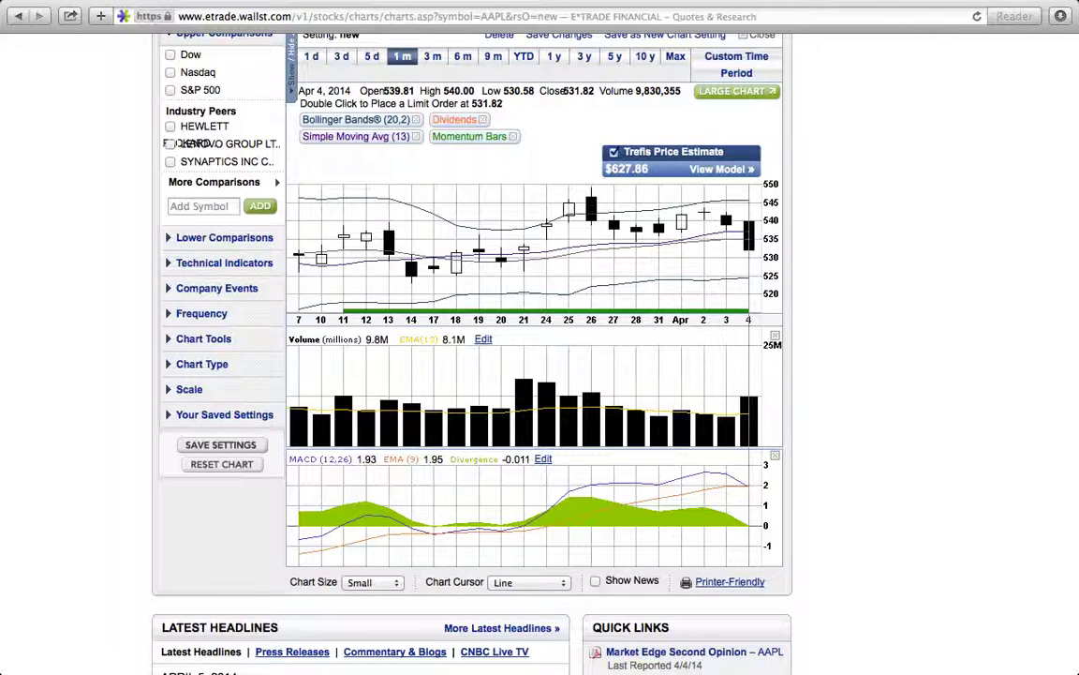
{"action": "left_click", "coordinate": [209, 418]}
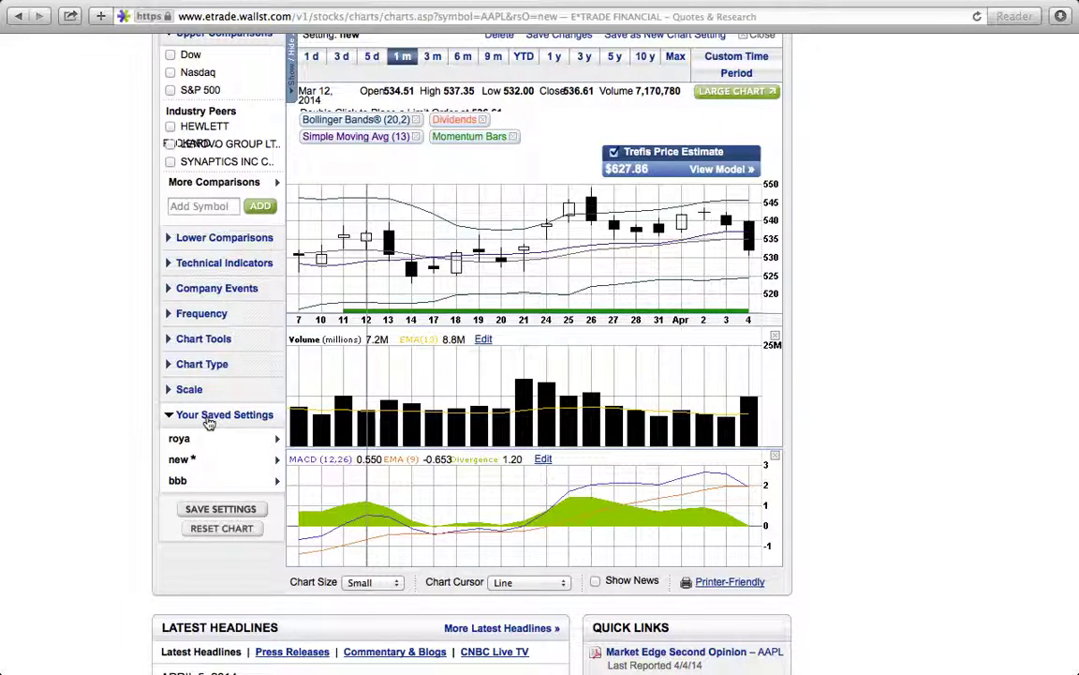
{"action": "left_click", "coordinate": [208, 418]}
{"action": "left_click", "coordinate": [218, 444]}
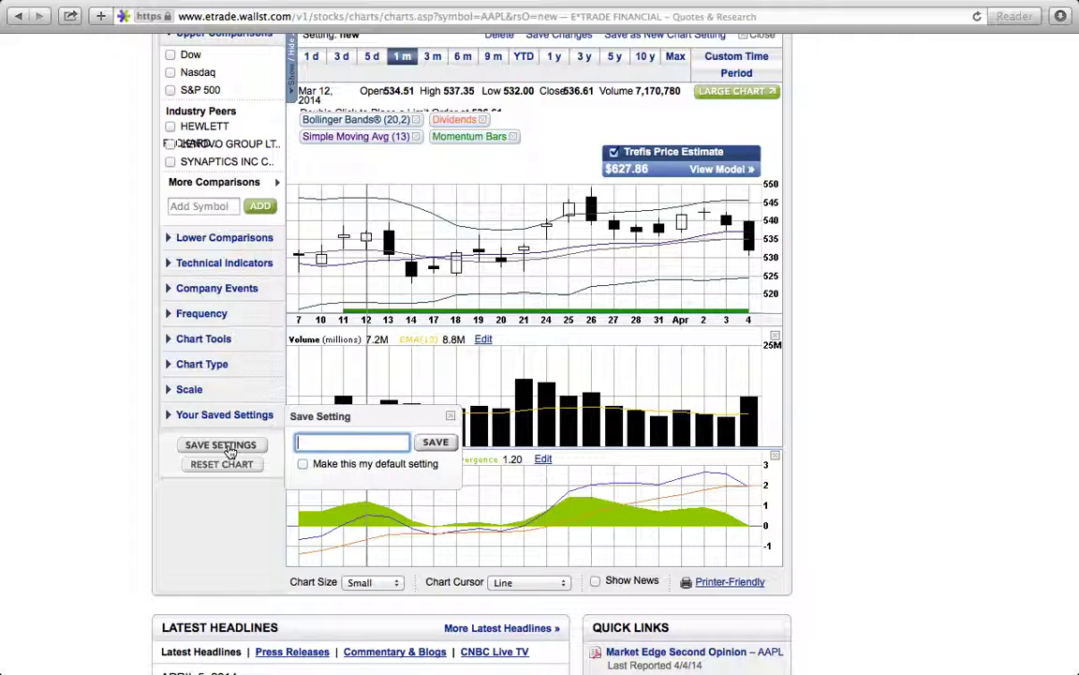